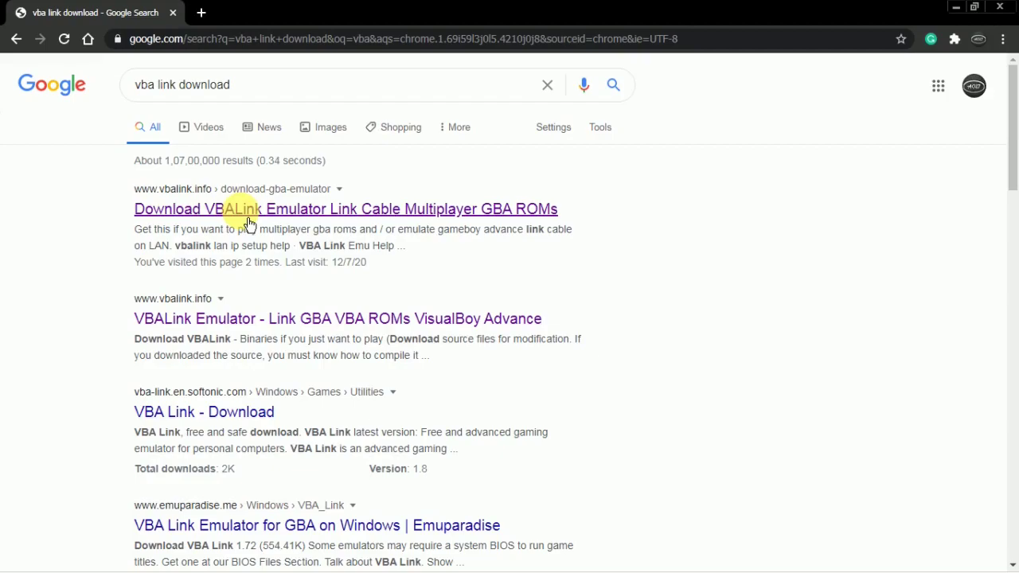
Step: Open the vbalink.info page and download VBALink 1.72 LAN edition (vbalink172lan.zip)
{"action": "left_click", "coordinate": [245, 212]}
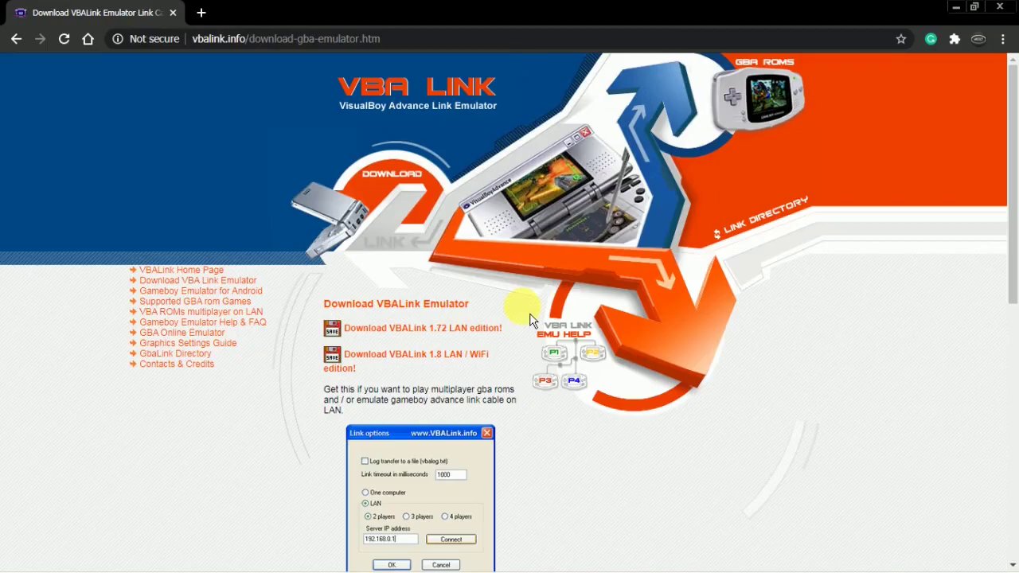
{"action": "scroll", "coordinate": [526, 322], "scroll_direction": "down", "scroll_amount": 1}
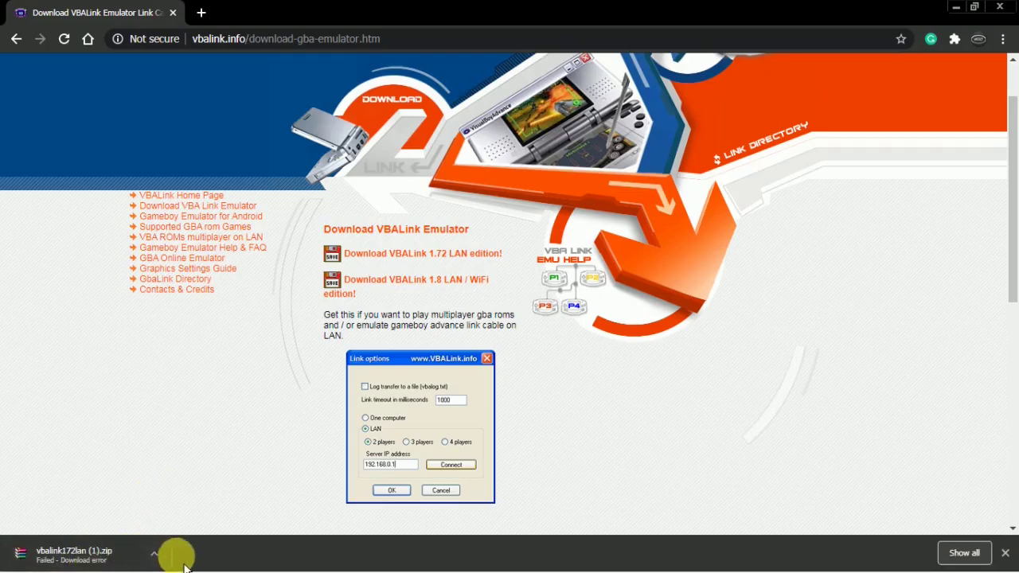
{"action": "mouse_move", "coordinate": [110, 542]}
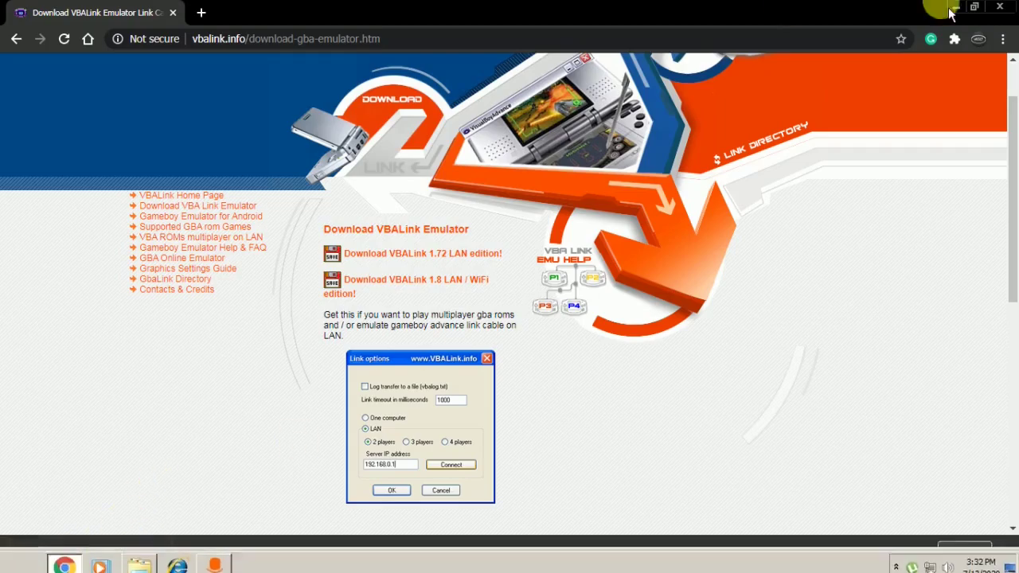
Step: Open a new blank tab beside the vbalink.info download page
{"action": "left_click", "coordinate": [957, 10]}
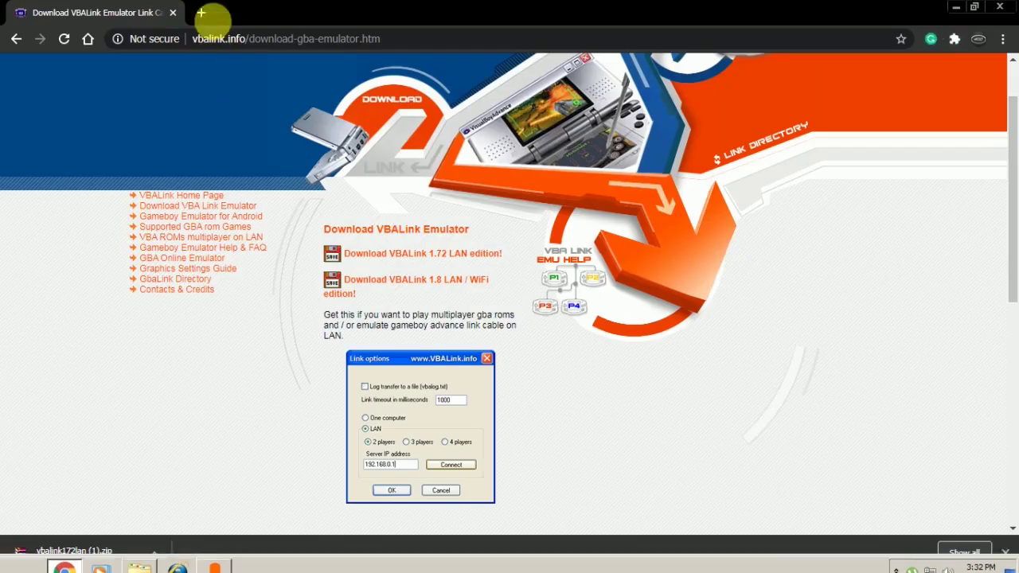
{"action": "left_click", "coordinate": [209, 19]}
{"action": "left_click", "coordinate": [244, 46]}
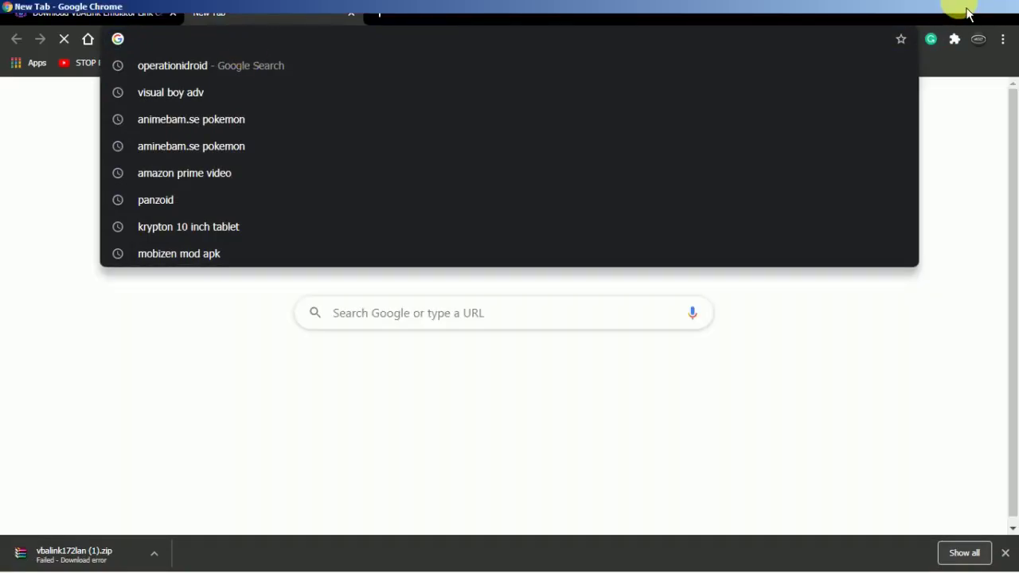
Step: Open vbalink172lan.zip from the Downloads folder in WinRAR
{"action": "left_click", "coordinate": [957, 8]}
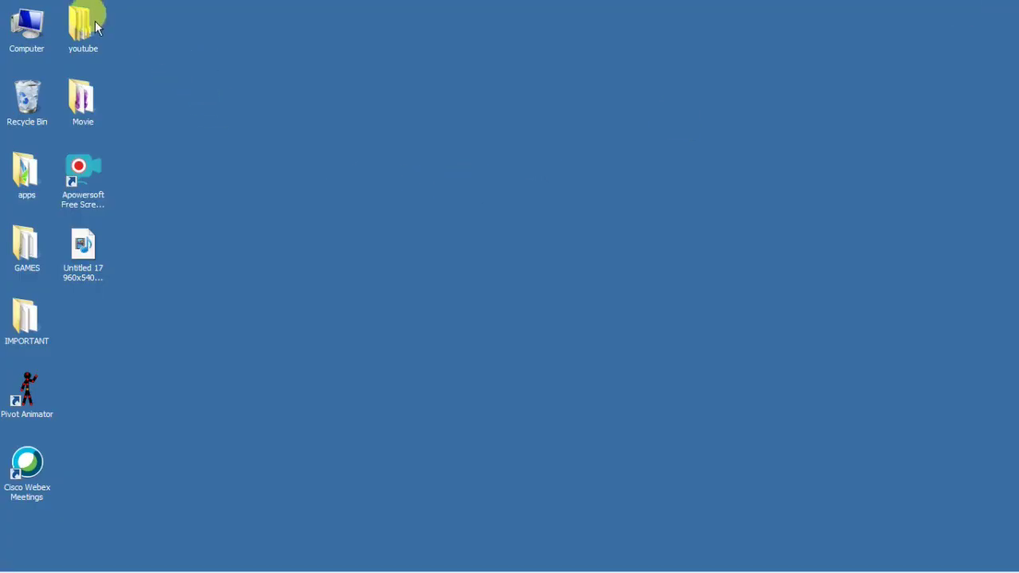
{"action": "double_click", "coordinate": [28, 27]}
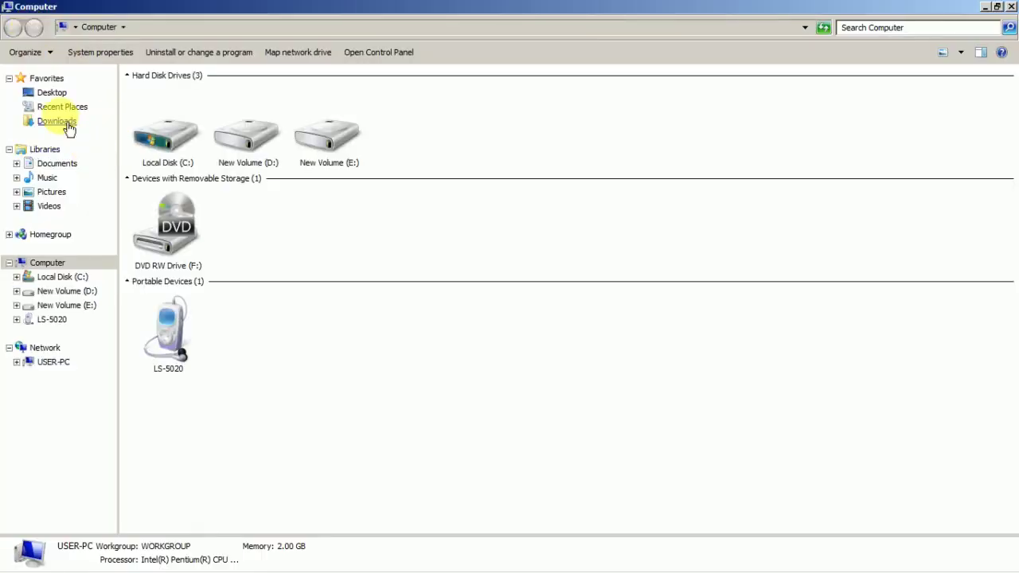
{"action": "left_click", "coordinate": [59, 122]}
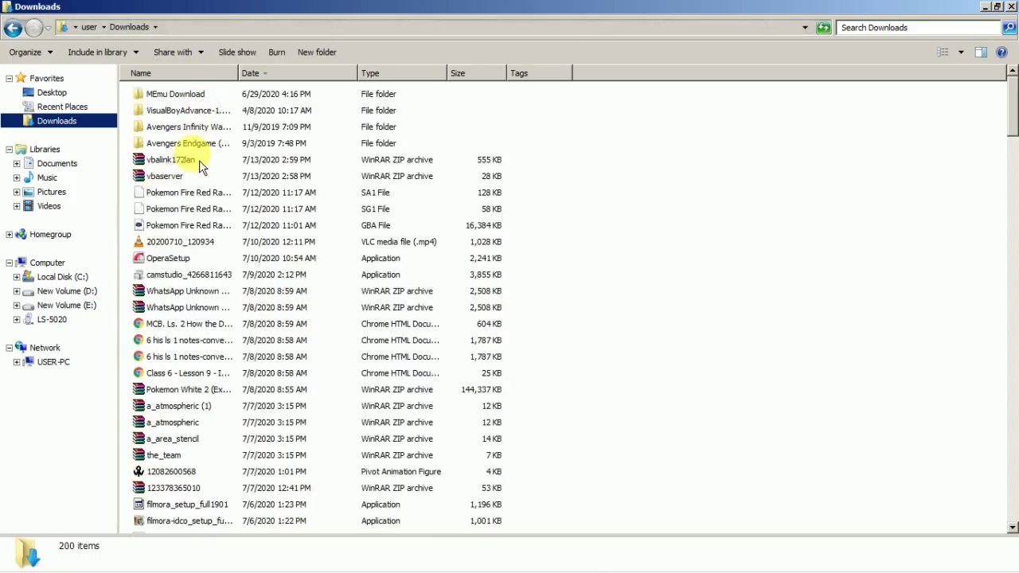
{"action": "left_click", "coordinate": [197, 165]}
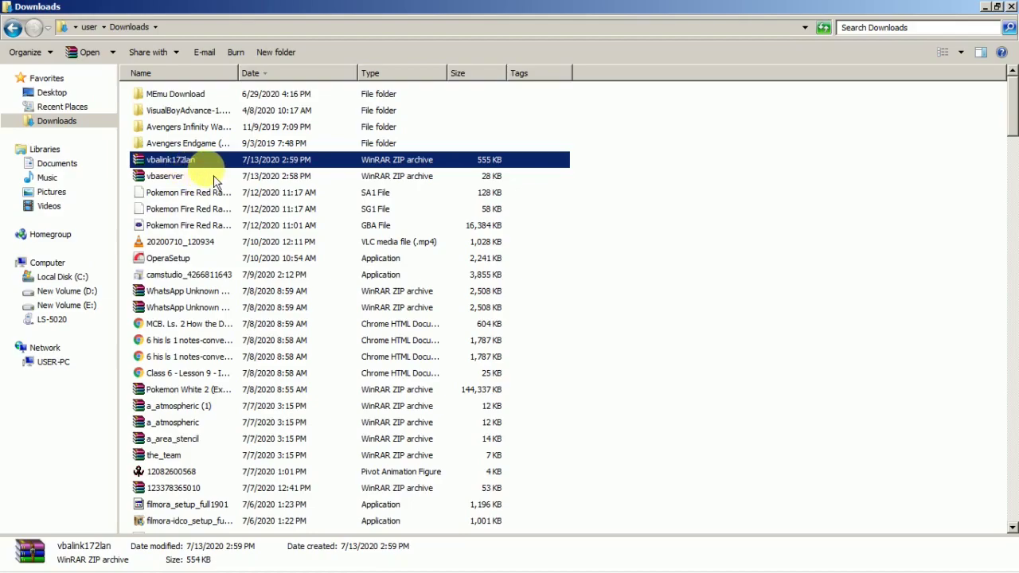
{"action": "double_click", "coordinate": [215, 161]}
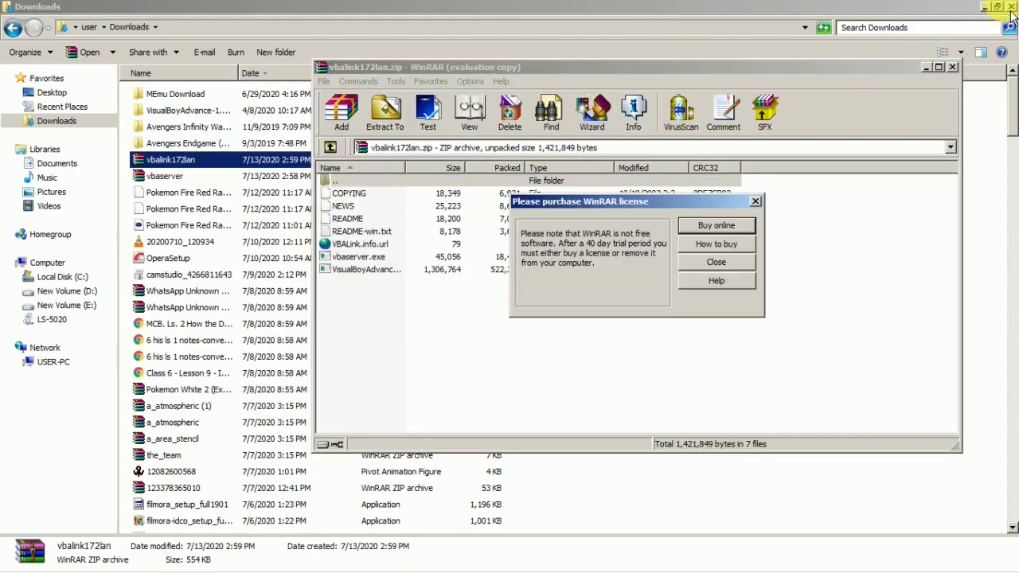
Step: Create a desktop folder named vba and move the archive's files into it, skipping vbaserver
{"action": "left_click", "coordinate": [756, 201]}
{"action": "left_click", "coordinate": [1011, 7]}
{"action": "left_click", "coordinate": [92, 328]}
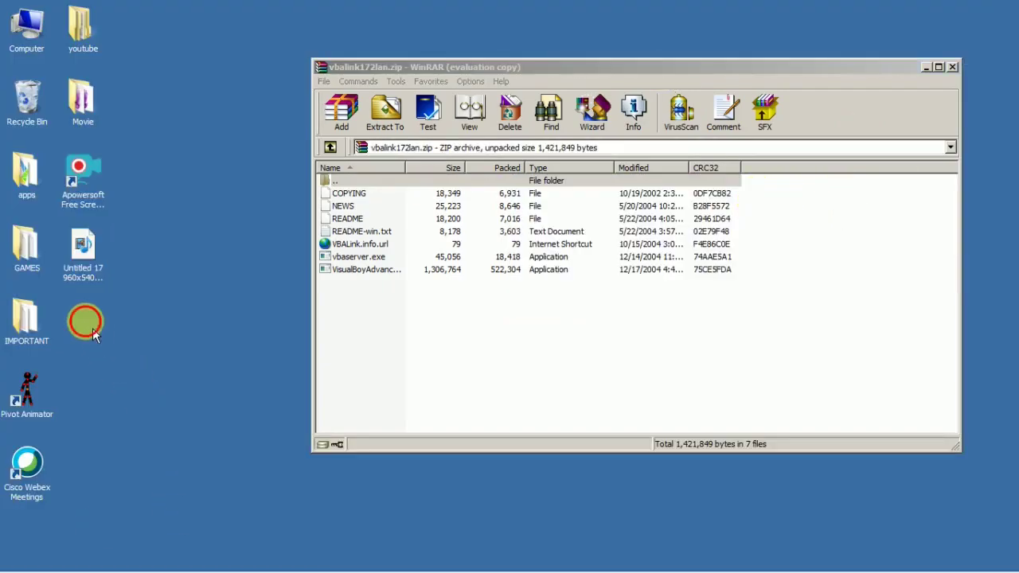
{"action": "right_click", "coordinate": [92, 328]}
{"action": "mouse_move", "coordinate": [159, 451]}
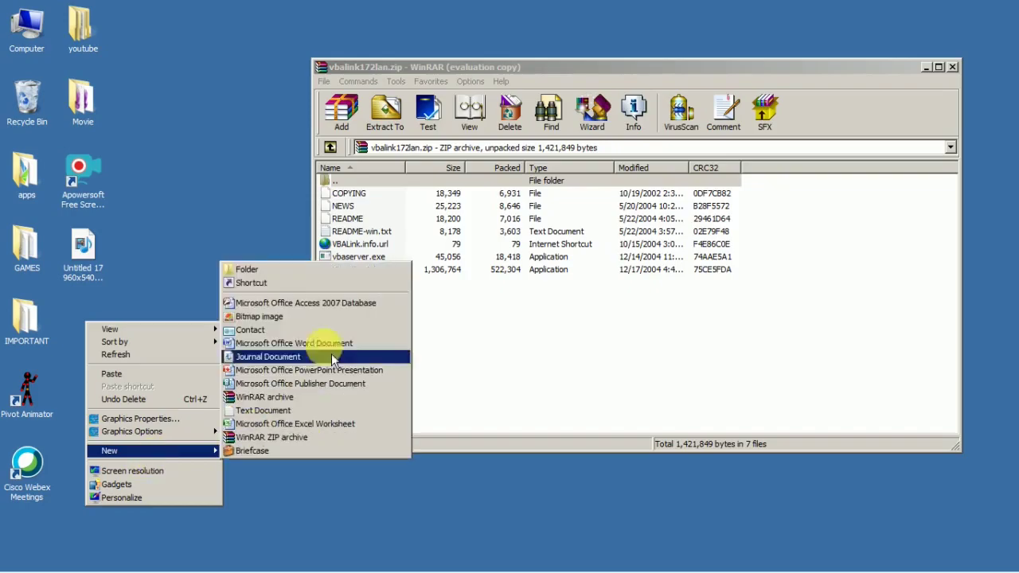
{"action": "left_click", "coordinate": [317, 271]}
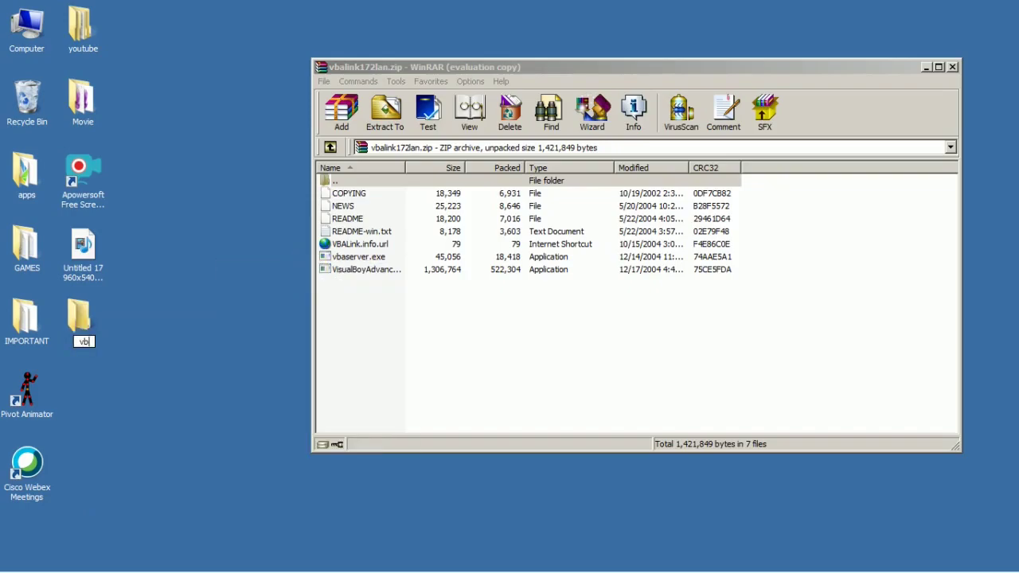
{"action": "type", "text": "vba"}
{"action": "left_click", "coordinate": [223, 445]}
{"action": "left_click_drag", "start_coordinate": [430, 304], "coordinate": [78, 321]}
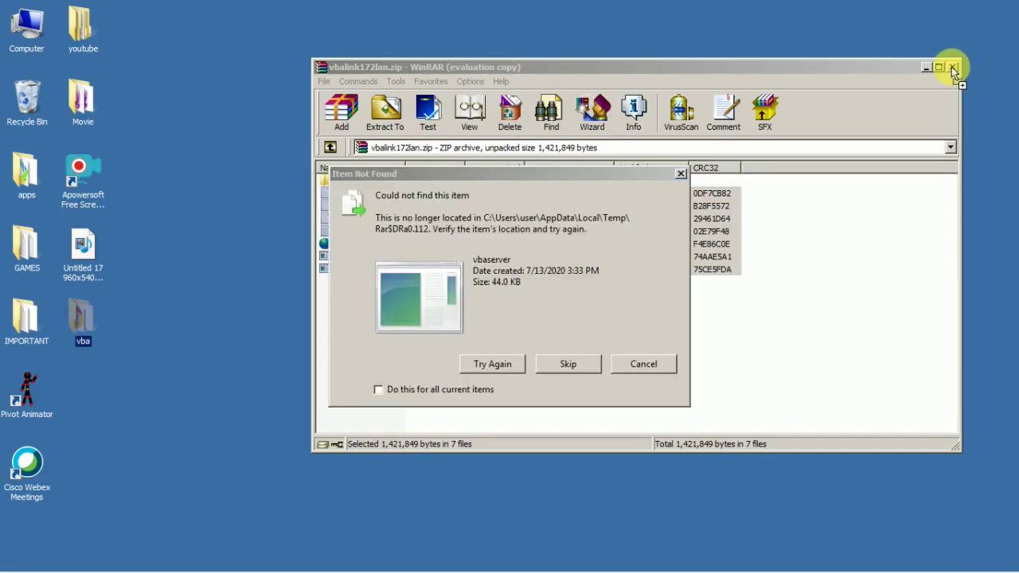
{"action": "left_click", "coordinate": [568, 365]}
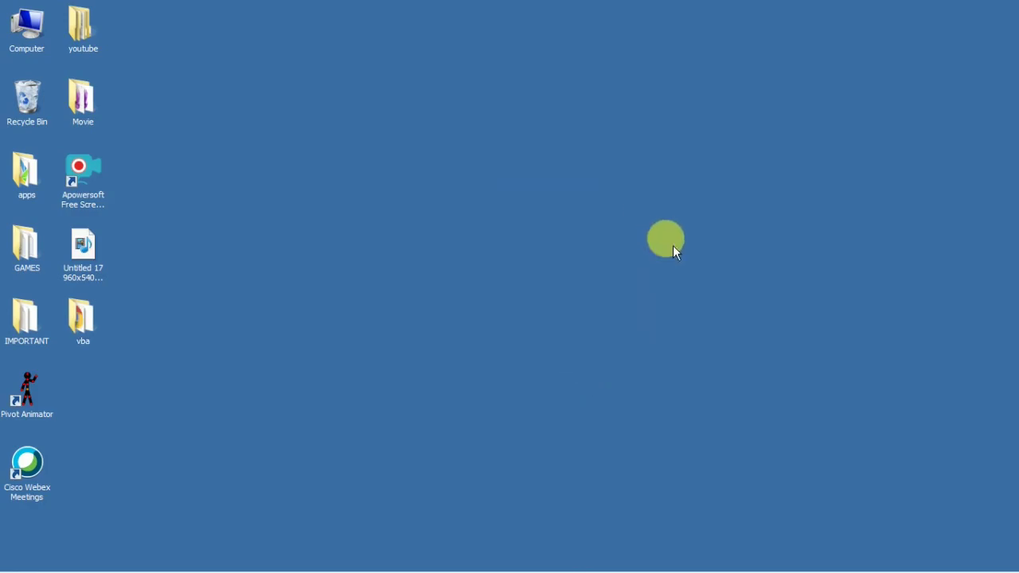
Step: Launch two copies of VisualBoyAdvance from the vba folder, allowing each to run
{"action": "double_click", "coordinate": [83, 318]}
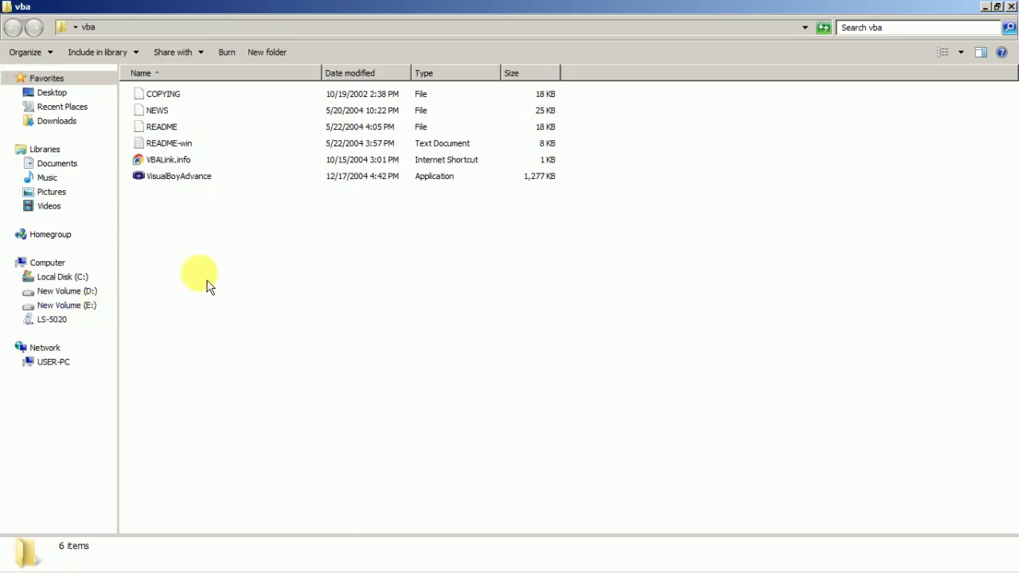
{"action": "double_click", "coordinate": [189, 181]}
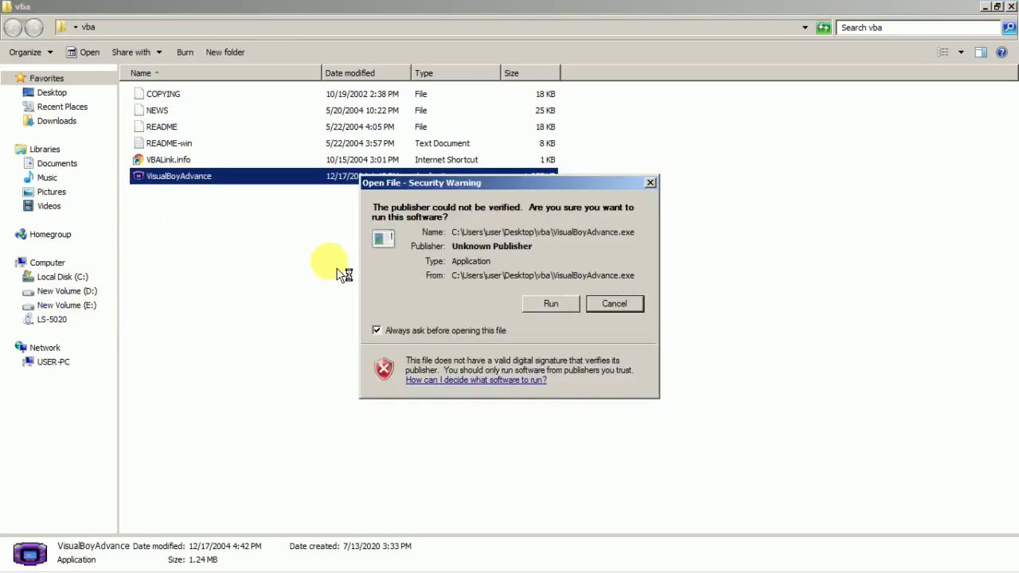
{"action": "left_click", "coordinate": [557, 304]}
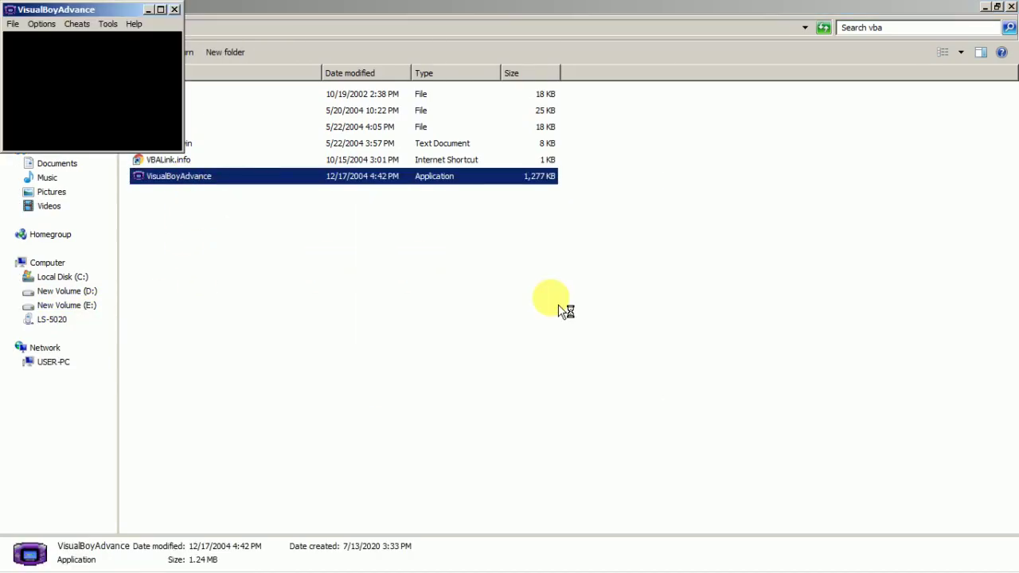
{"action": "left_click", "coordinate": [249, 176]}
{"action": "double_click", "coordinate": [234, 193]}
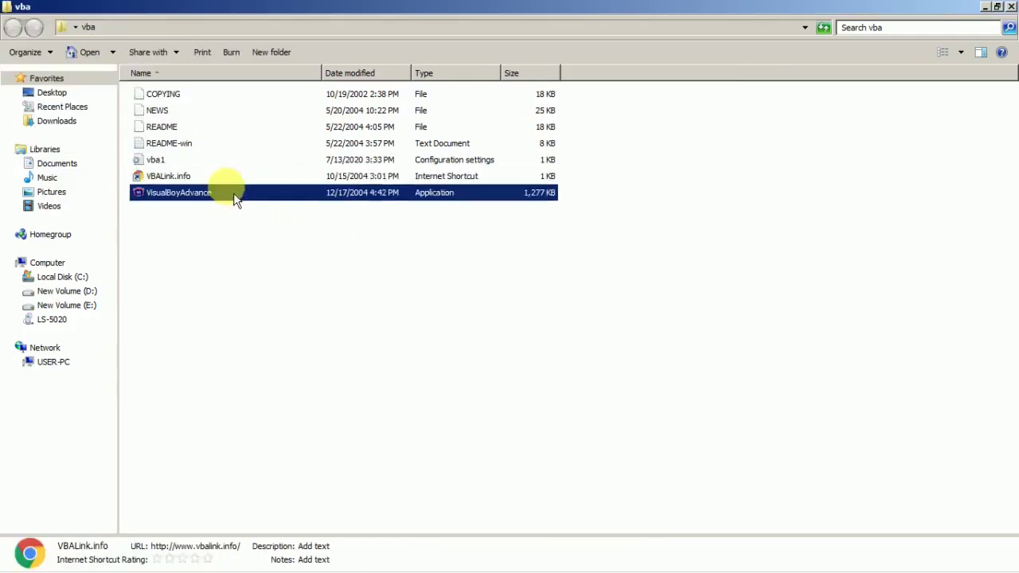
{"action": "left_click", "coordinate": [541, 308]}
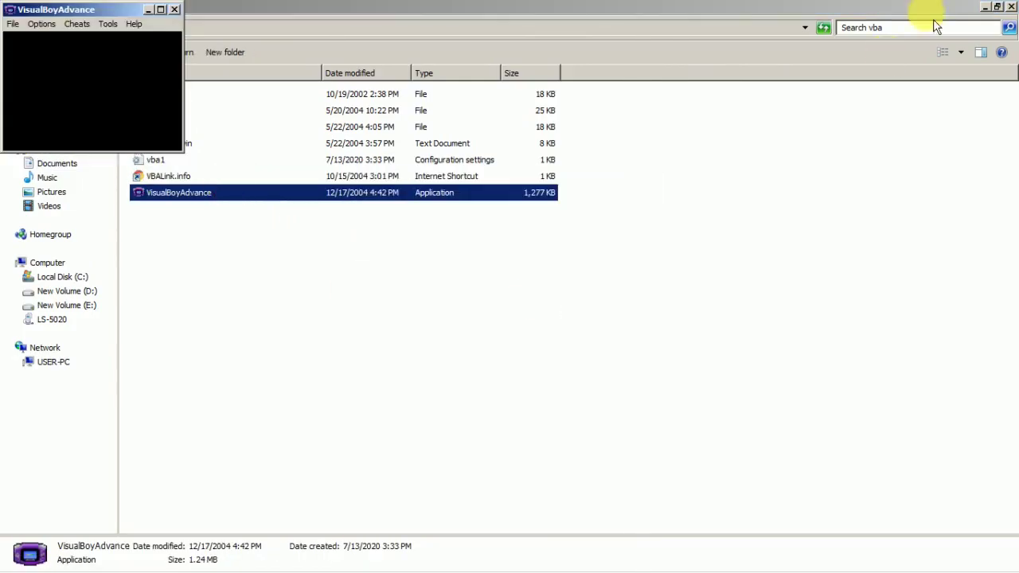
Step: Minimize the vba folder and place the two emulator windows side by side
{"action": "left_click", "coordinate": [987, 8]}
{"action": "left_click_drag", "start_coordinate": [140, 18], "coordinate": [674, 133]}
{"action": "left_click_drag", "start_coordinate": [130, 13], "coordinate": [368, 145]}
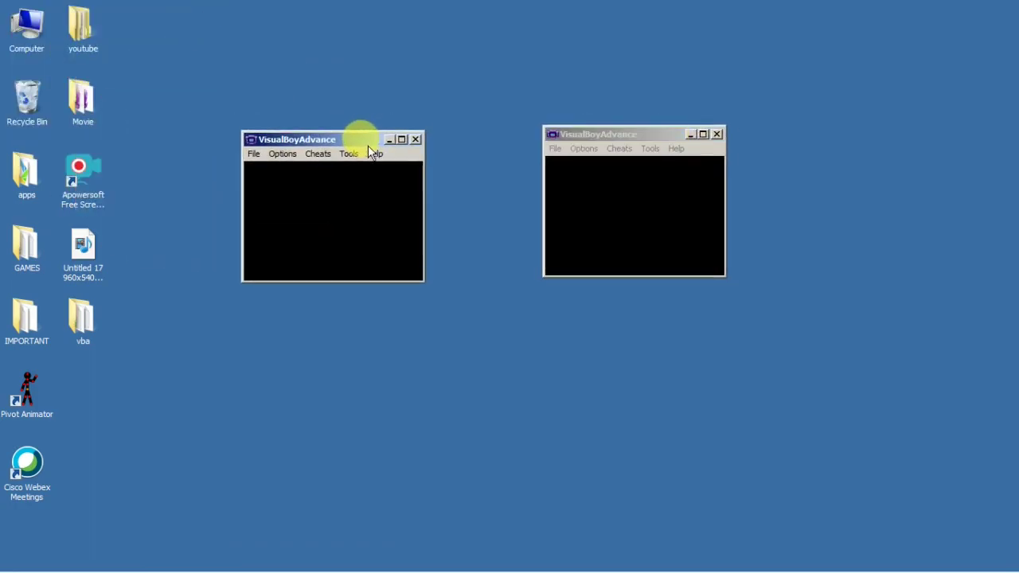
Step: Browse the ROM picker to the GAMES > fire red folder, then close it
{"action": "left_click", "coordinate": [253, 154]}
{"action": "left_click", "coordinate": [298, 167]}
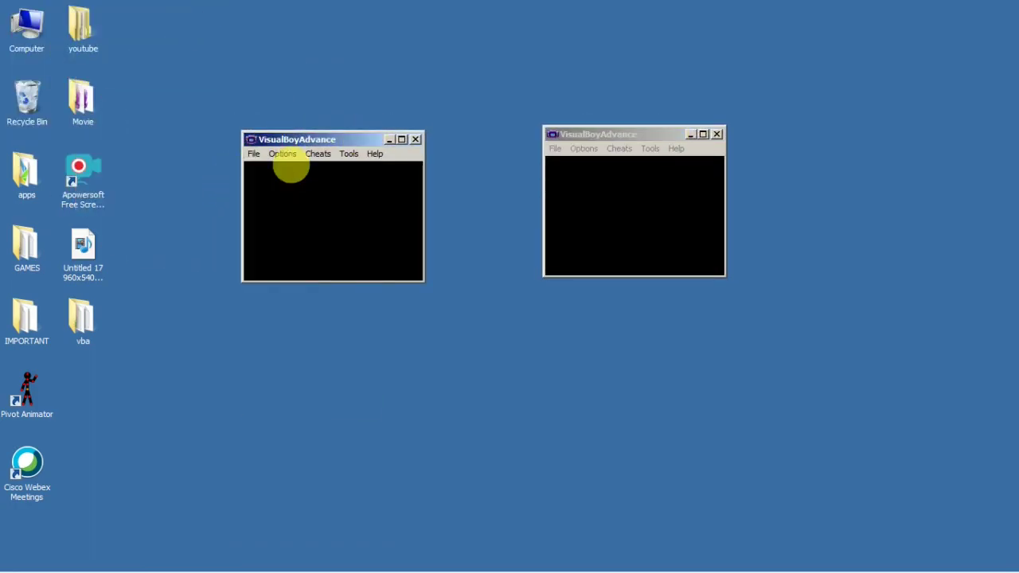
{"action": "left_click", "coordinate": [387, 84]}
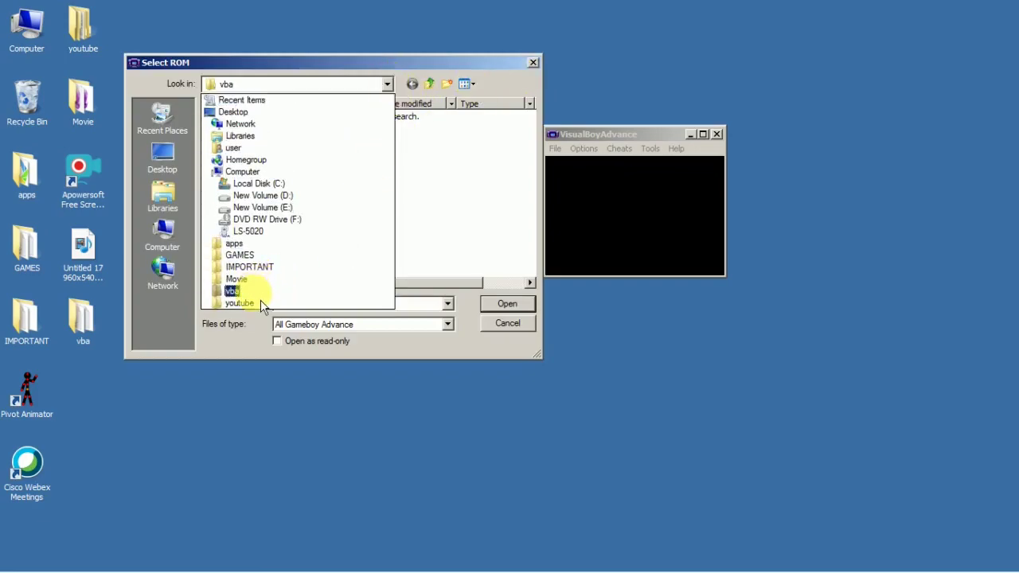
{"action": "left_click", "coordinate": [259, 256]}
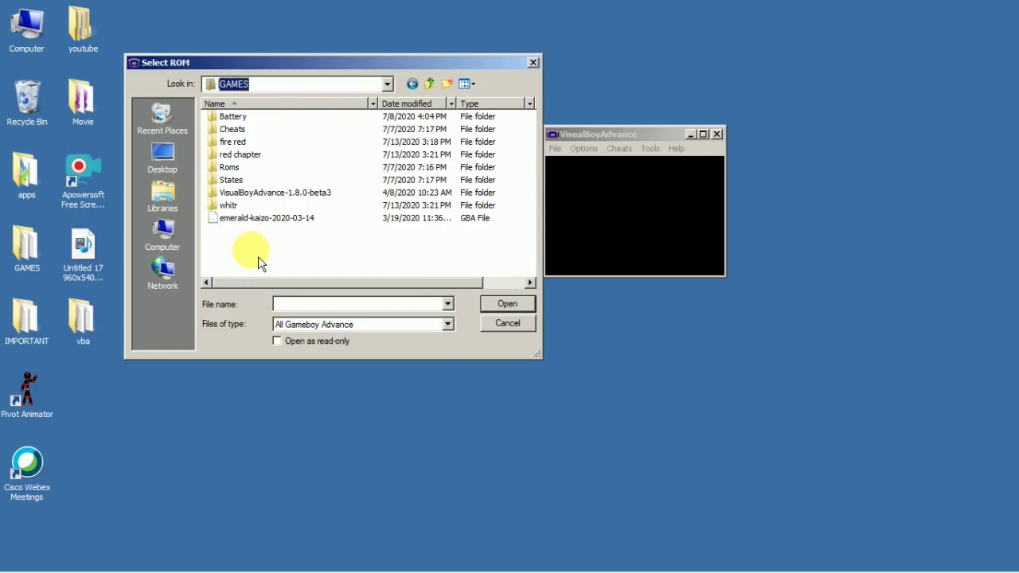
{"action": "double_click", "coordinate": [253, 141]}
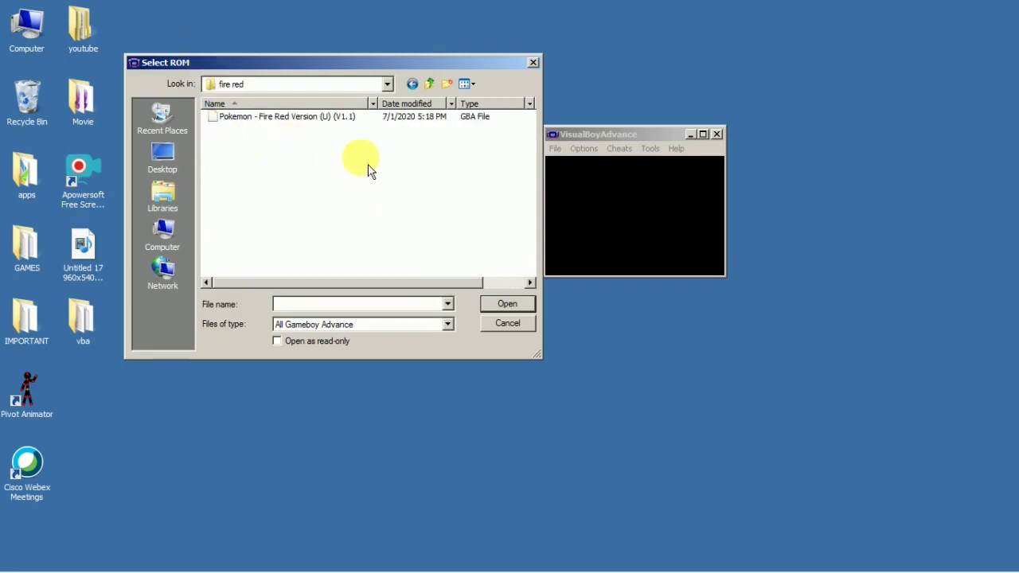
{"action": "left_click", "coordinate": [533, 63]}
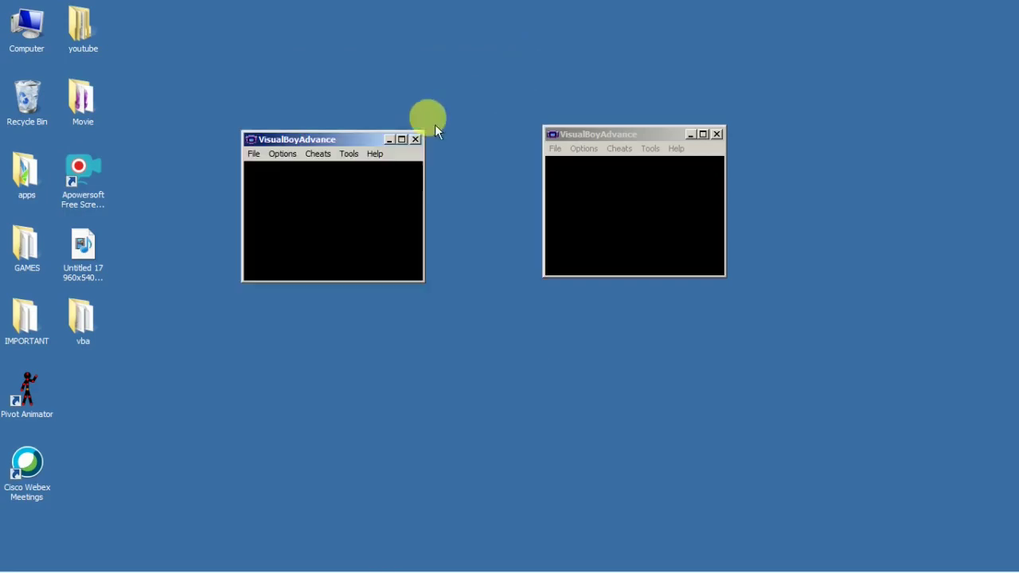
Step: Load the Pokémon Fire Red ROM from GAMES > fire red into the left window
{"action": "left_click", "coordinate": [254, 154]}
{"action": "left_click", "coordinate": [288, 168]}
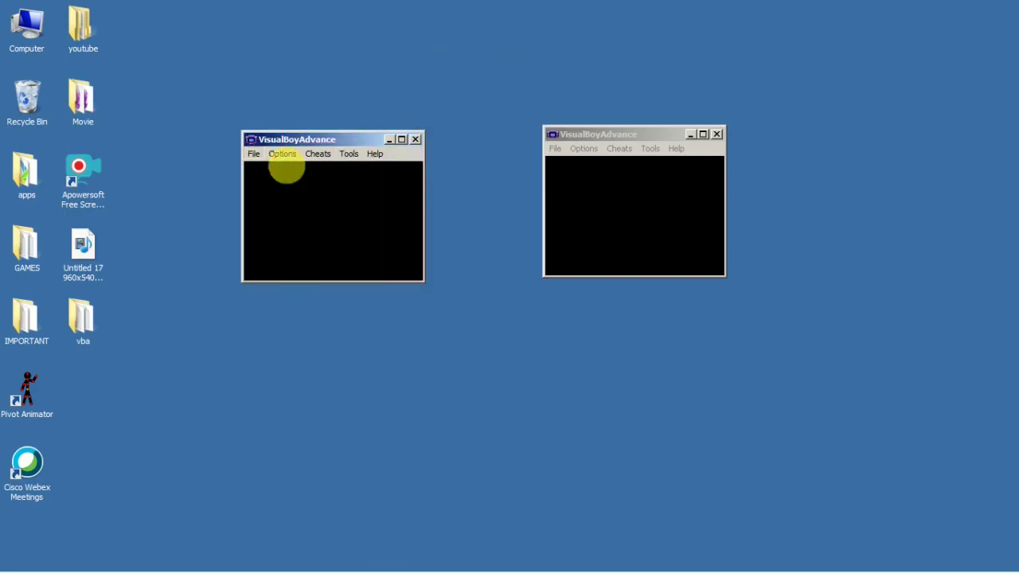
{"action": "left_click", "coordinate": [387, 84]}
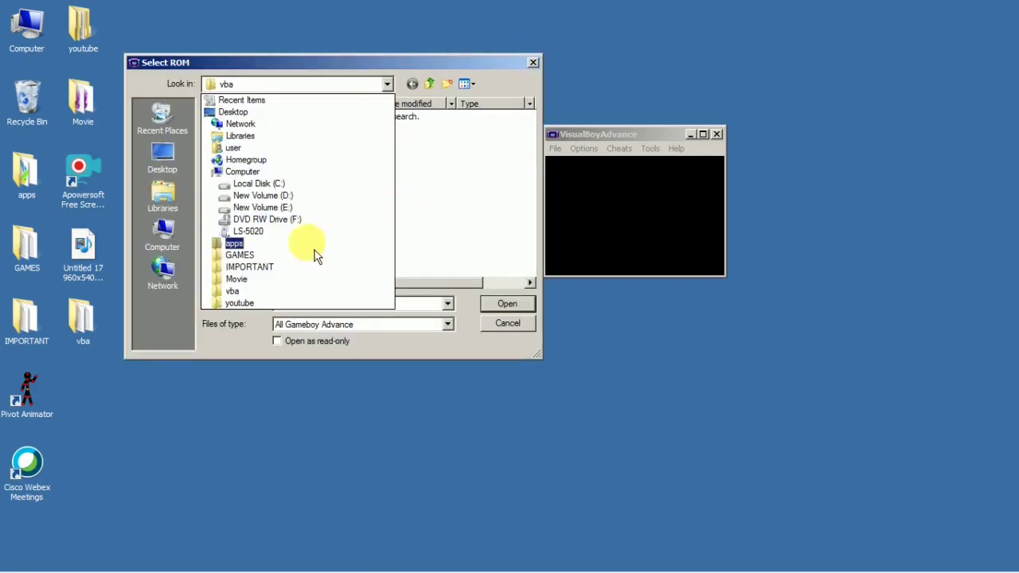
{"action": "left_click", "coordinate": [268, 256]}
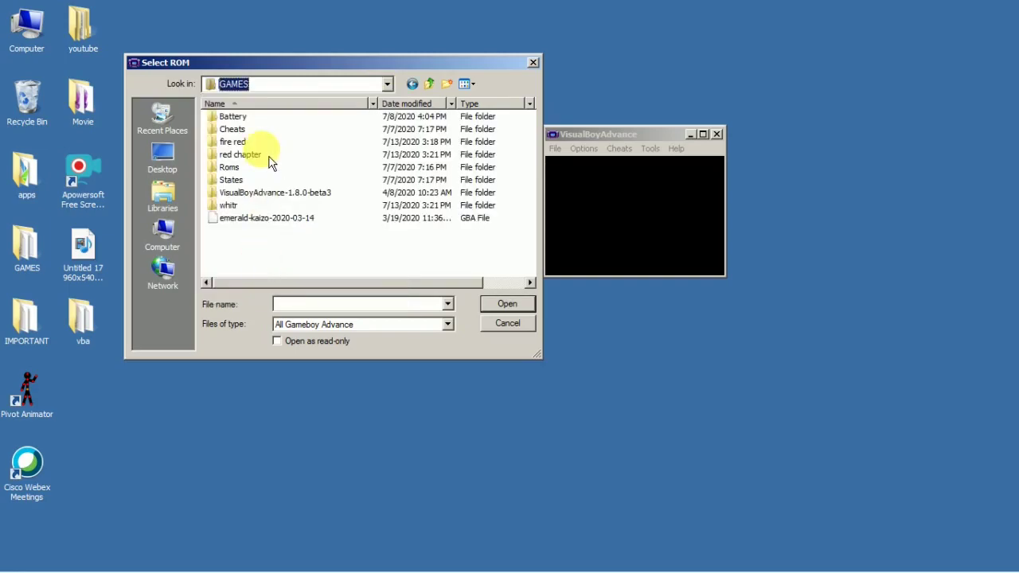
{"action": "double_click", "coordinate": [257, 143]}
{"action": "double_click", "coordinate": [276, 119]}
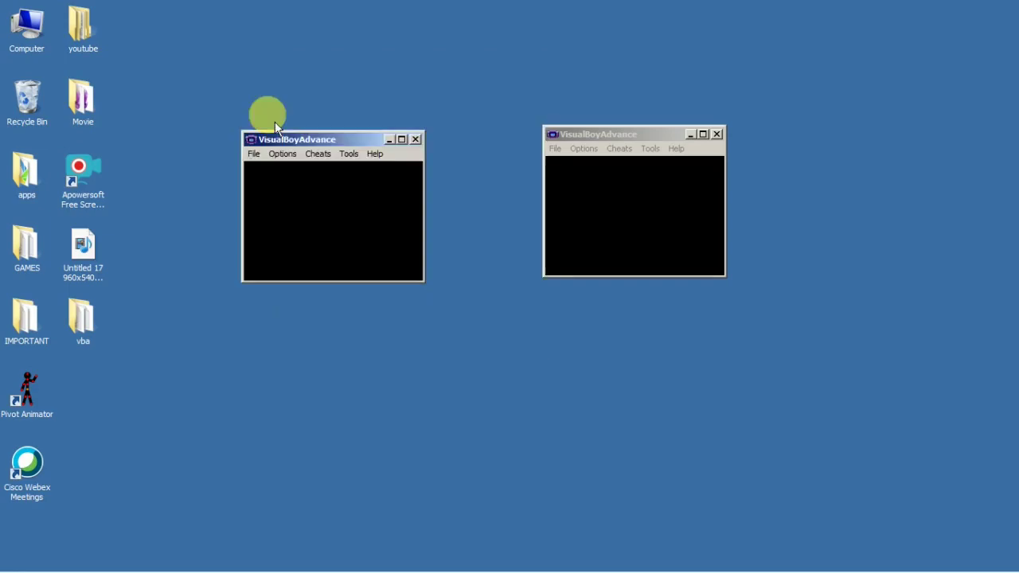
Step: Load the Pokémon Fire Red ROM from GAMES > fire red into the right window
{"action": "left_click", "coordinate": [556, 149]}
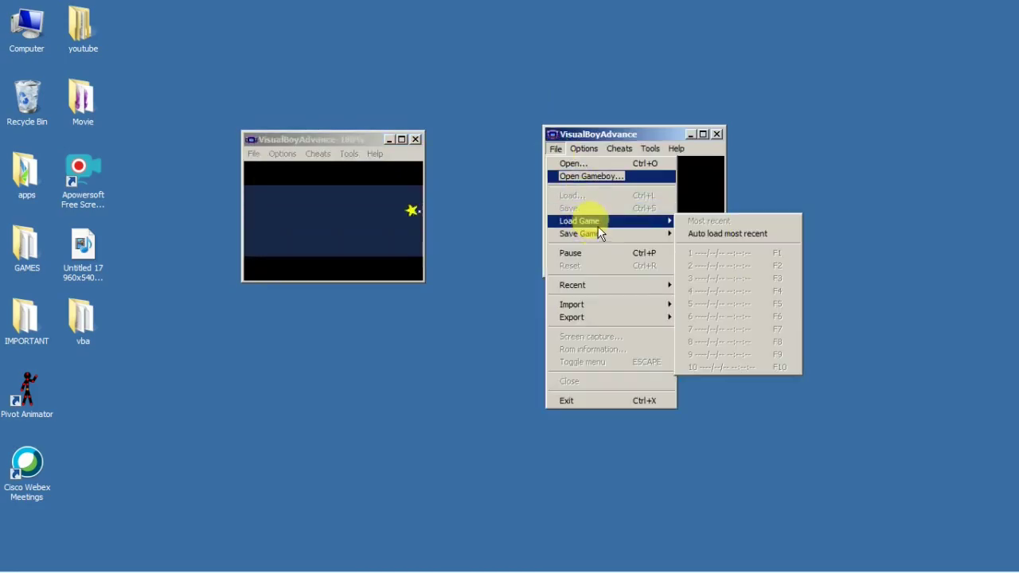
{"action": "left_click", "coordinate": [583, 164]}
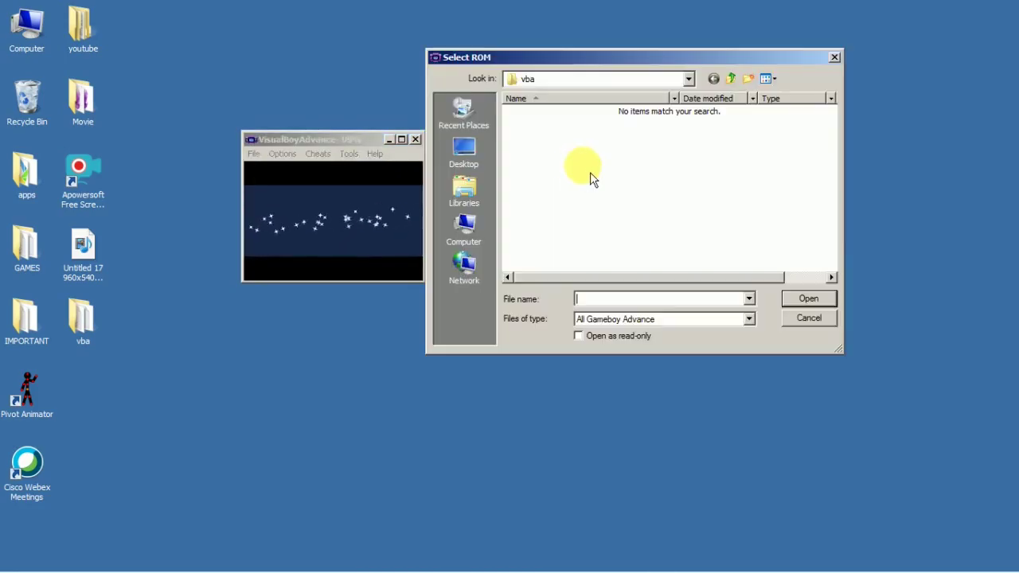
{"action": "left_click", "coordinate": [686, 78]}
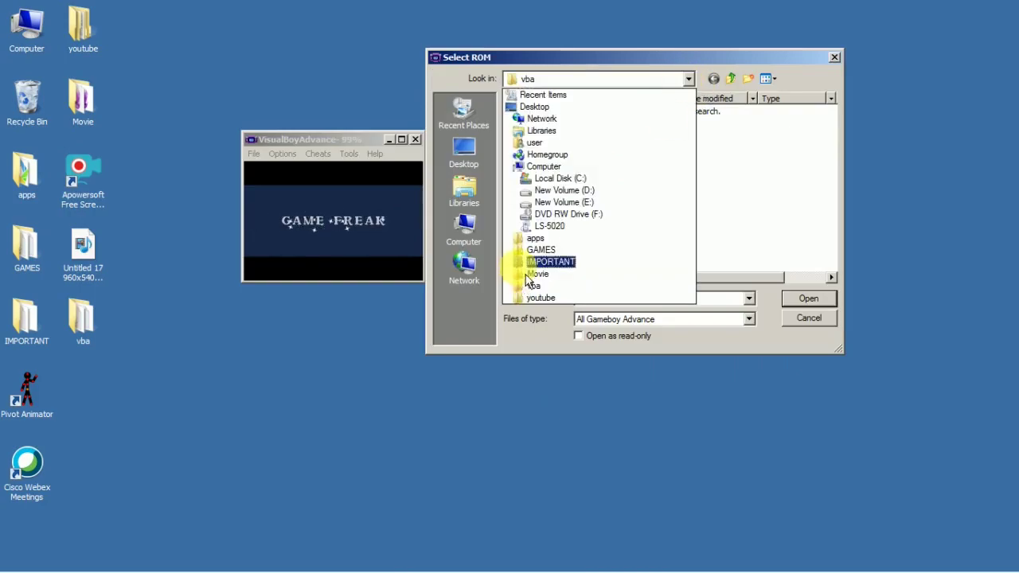
{"action": "left_click", "coordinate": [535, 238]}
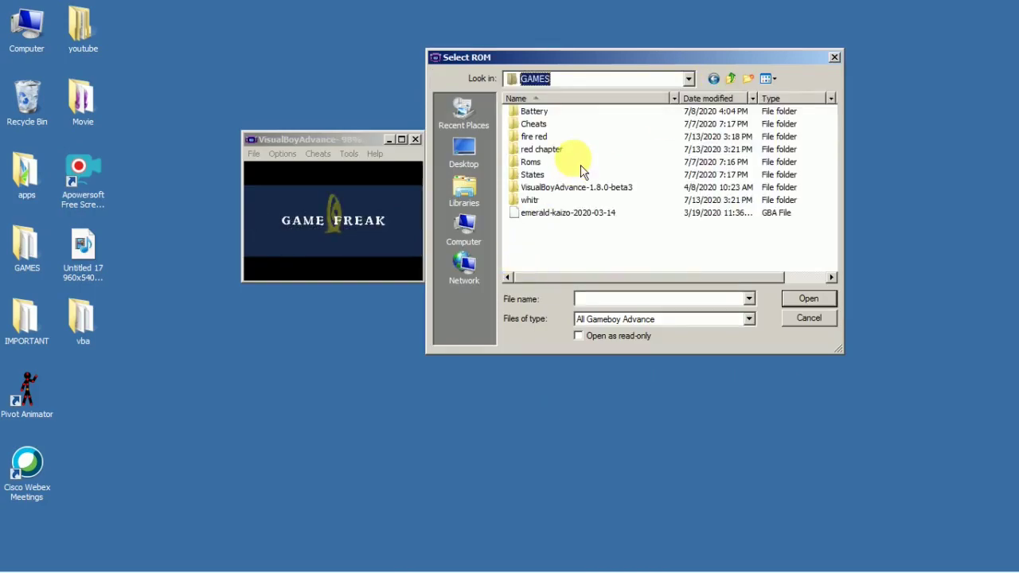
{"action": "double_click", "coordinate": [534, 134]}
{"action": "left_click", "coordinate": [557, 112]}
{"action": "left_click", "coordinate": [808, 300]}
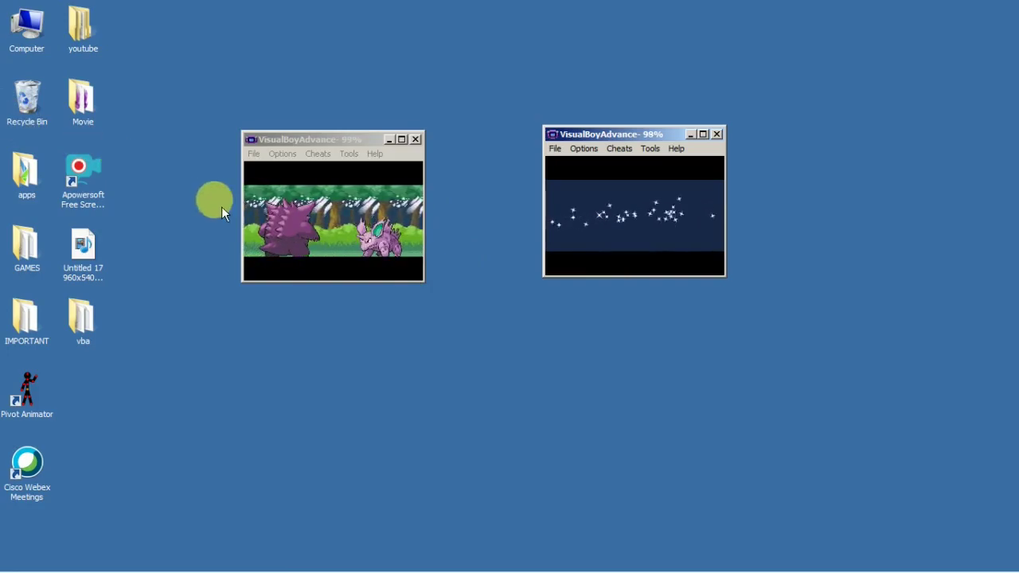
{"action": "left_click", "coordinate": [283, 154]}
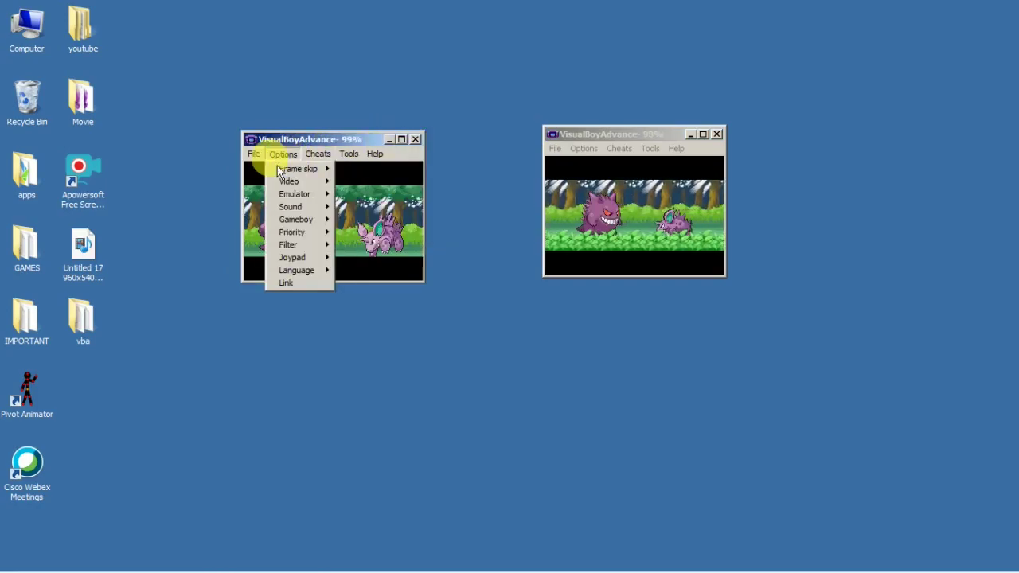
Step: Set the emulator save type to Flash 128K in both the left and right windows
{"action": "mouse_move", "coordinate": [325, 199]}
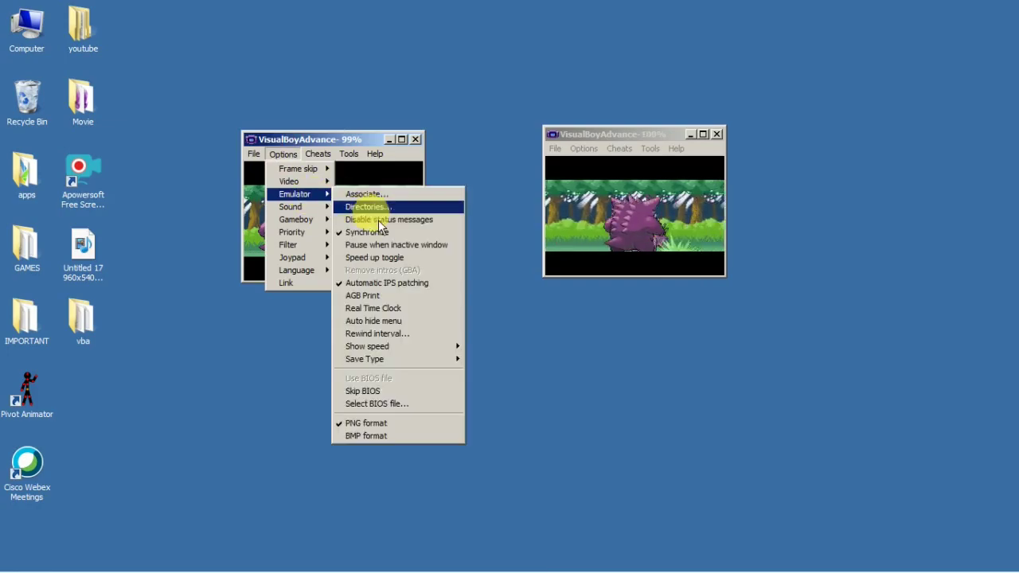
{"action": "mouse_move", "coordinate": [411, 371]}
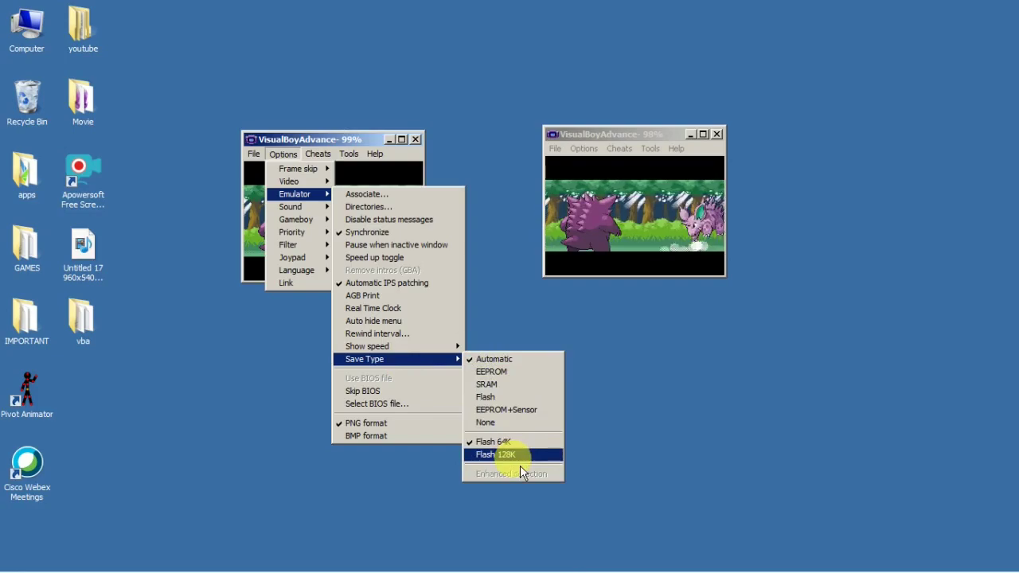
{"action": "left_click", "coordinate": [587, 160]}
{"action": "left_click", "coordinate": [584, 149]}
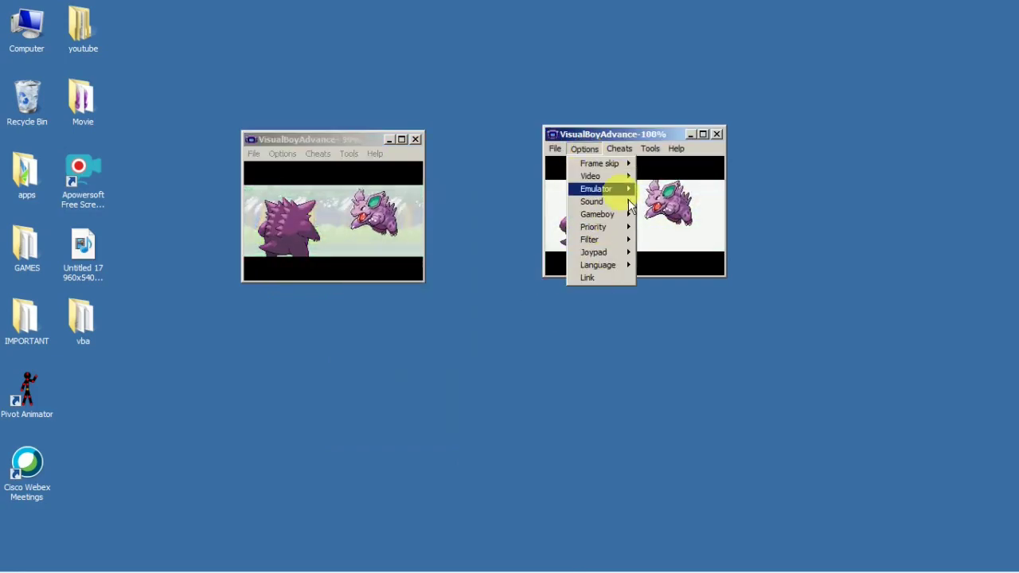
{"action": "mouse_move", "coordinate": [628, 199]}
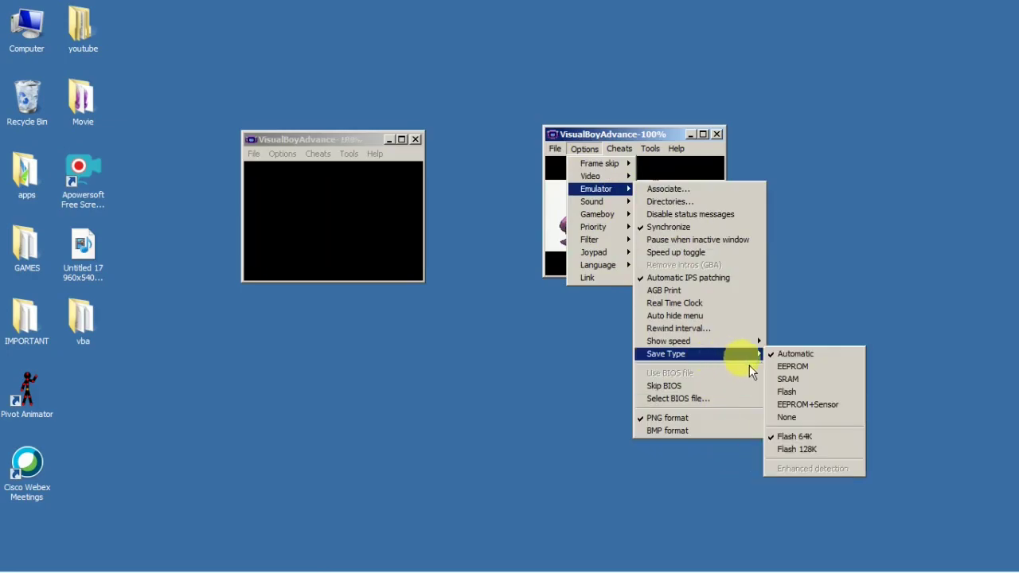
{"action": "left_click", "coordinate": [563, 224]}
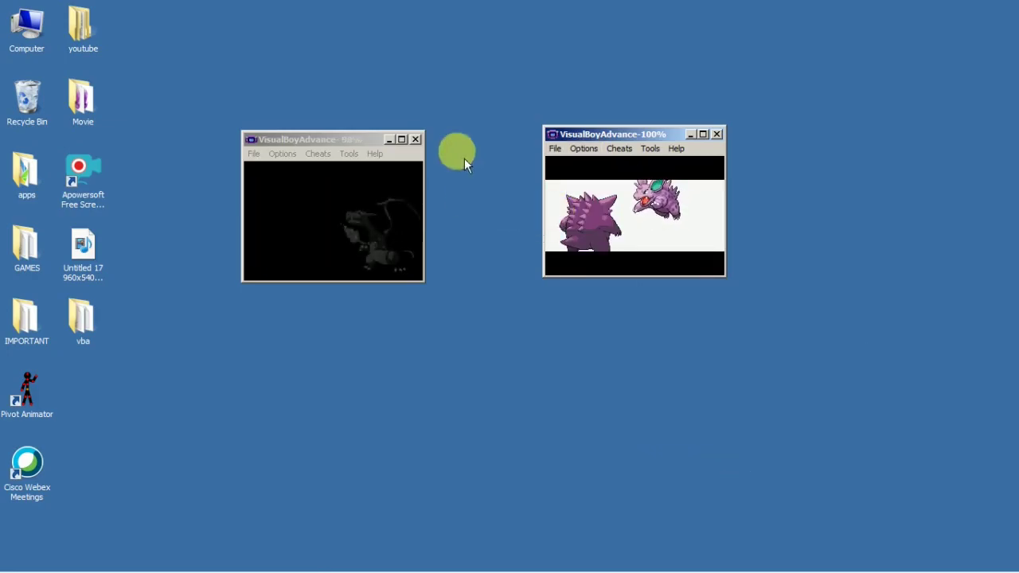
{"action": "left_click", "coordinate": [286, 155]}
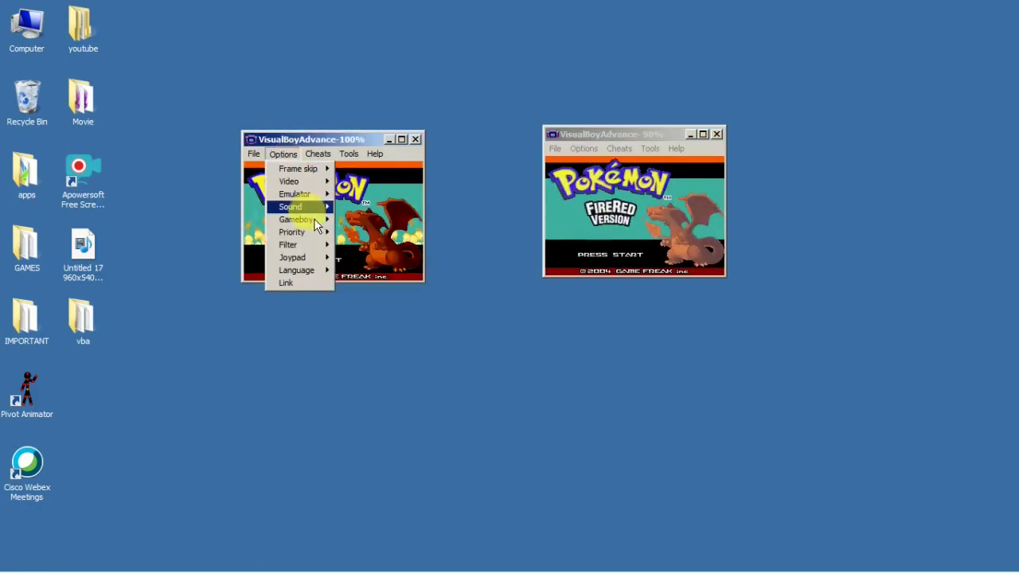
Step: Toggle the left window's Pause when inactive window option on and back off
{"action": "mouse_move", "coordinate": [291, 194]}
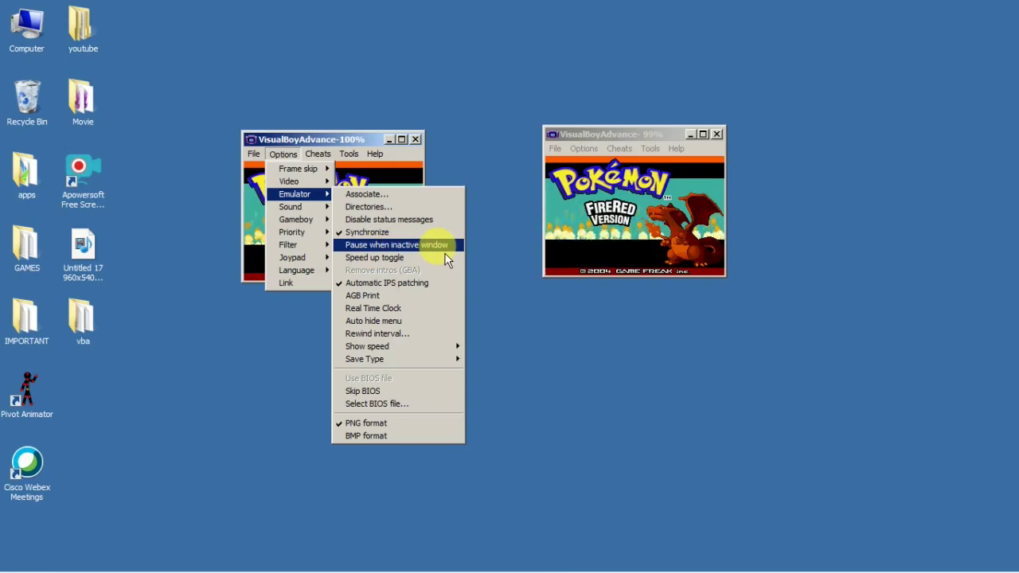
{"action": "left_click", "coordinate": [354, 245]}
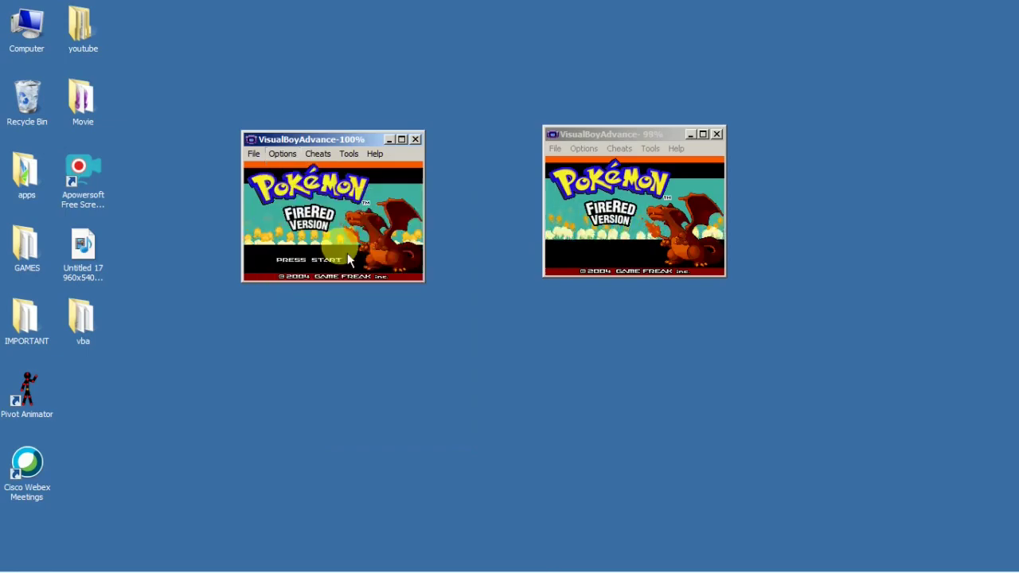
{"action": "left_click", "coordinate": [599, 233]}
{"action": "left_click", "coordinate": [326, 234]}
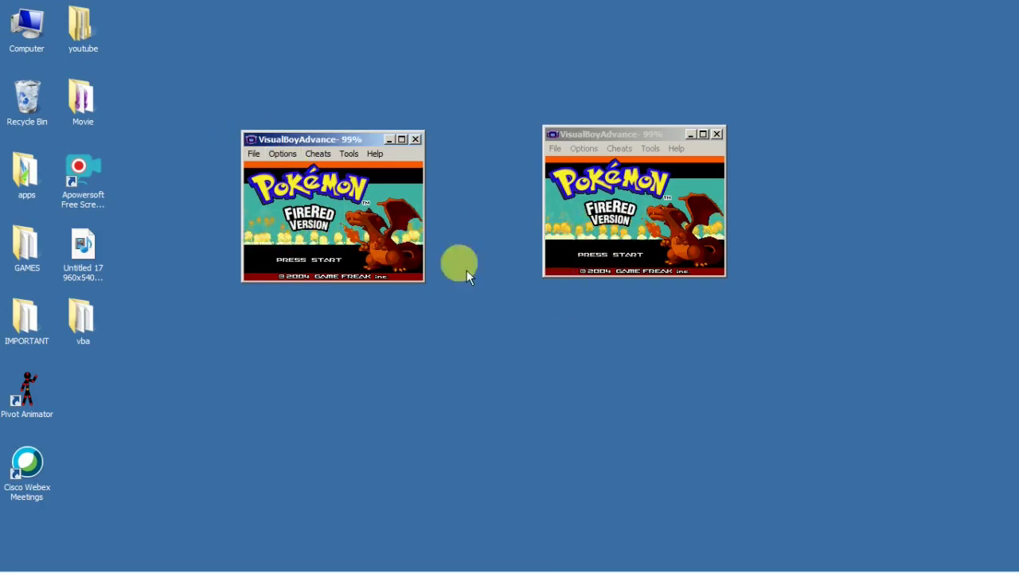
{"action": "left_click", "coordinate": [317, 154]}
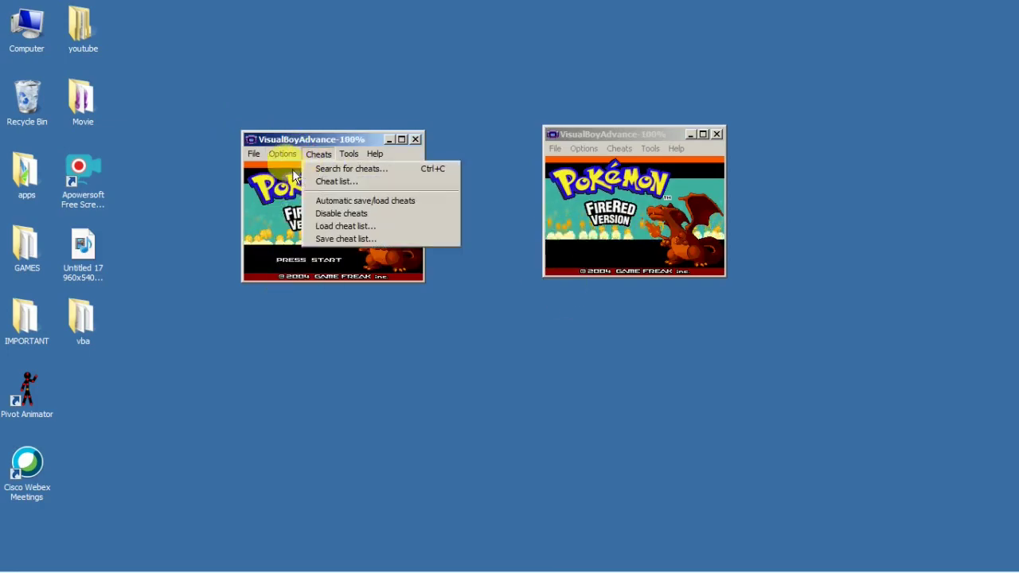
{"action": "left_click", "coordinate": [283, 154]}
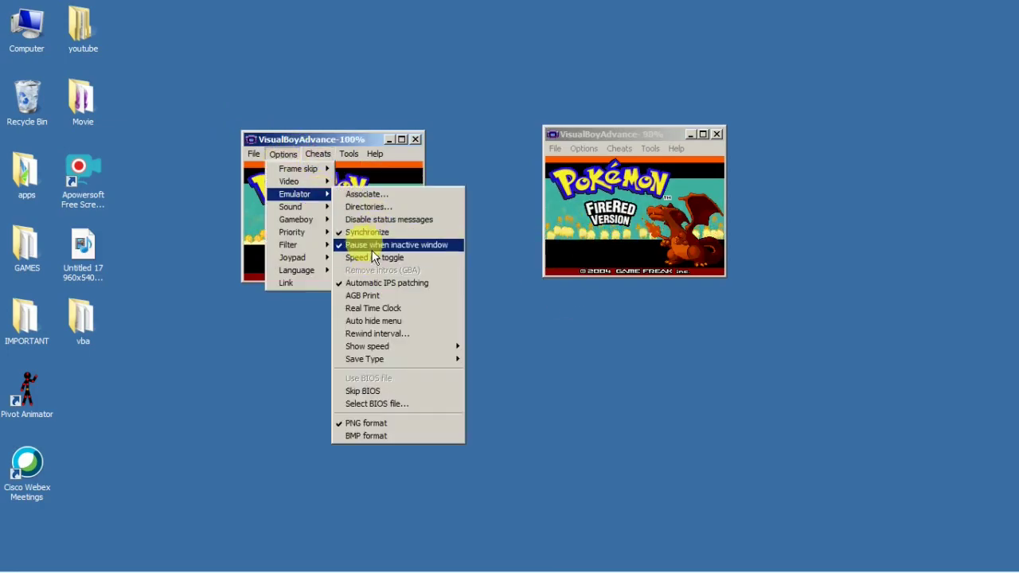
{"action": "left_click", "coordinate": [371, 245]}
{"action": "left_click", "coordinate": [288, 156]}
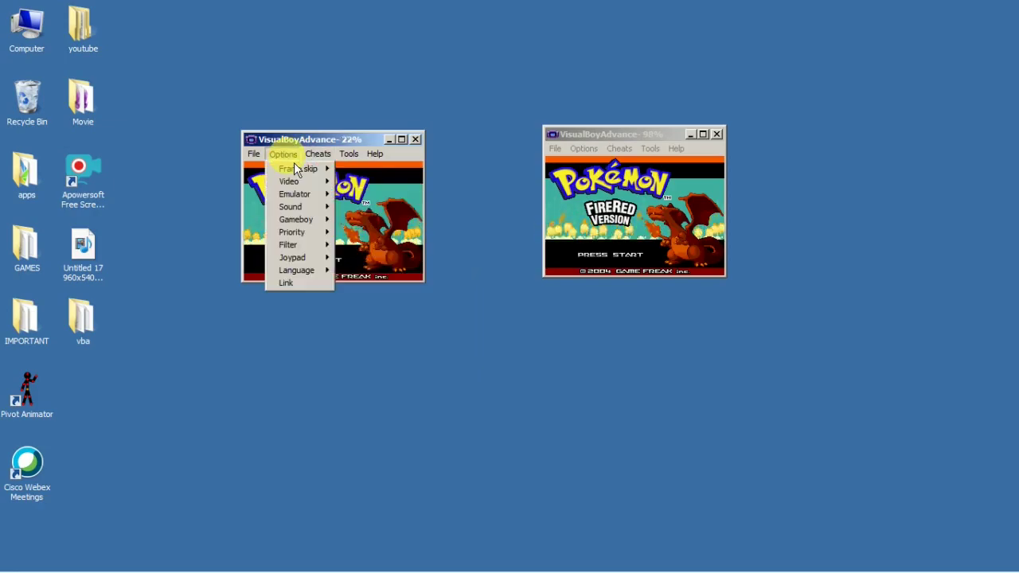
Step: Open joypad 1 key setup and bind the directions to W, A, S, D
{"action": "left_click", "coordinate": [302, 257]}
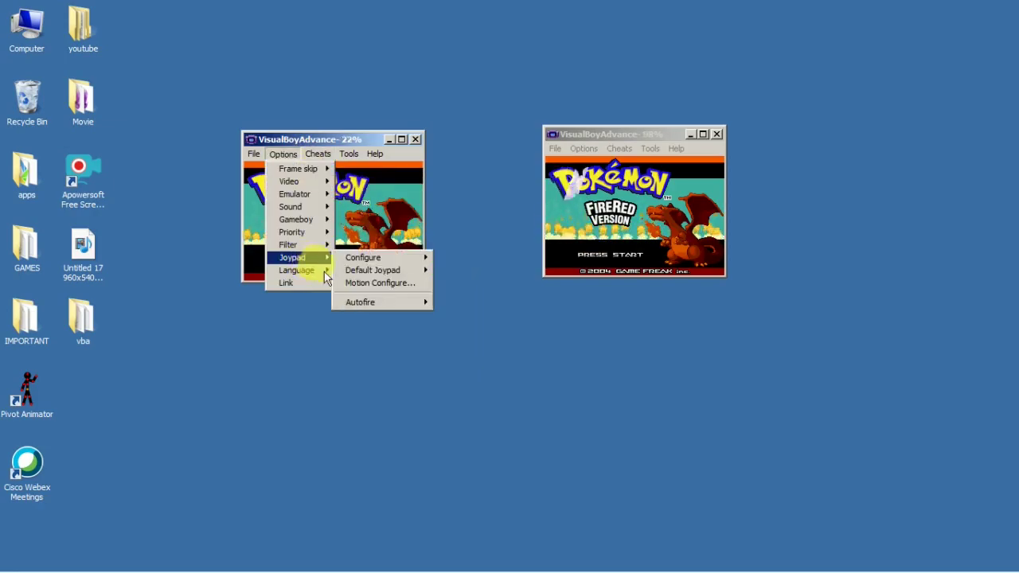
{"action": "mouse_move", "coordinate": [389, 257]}
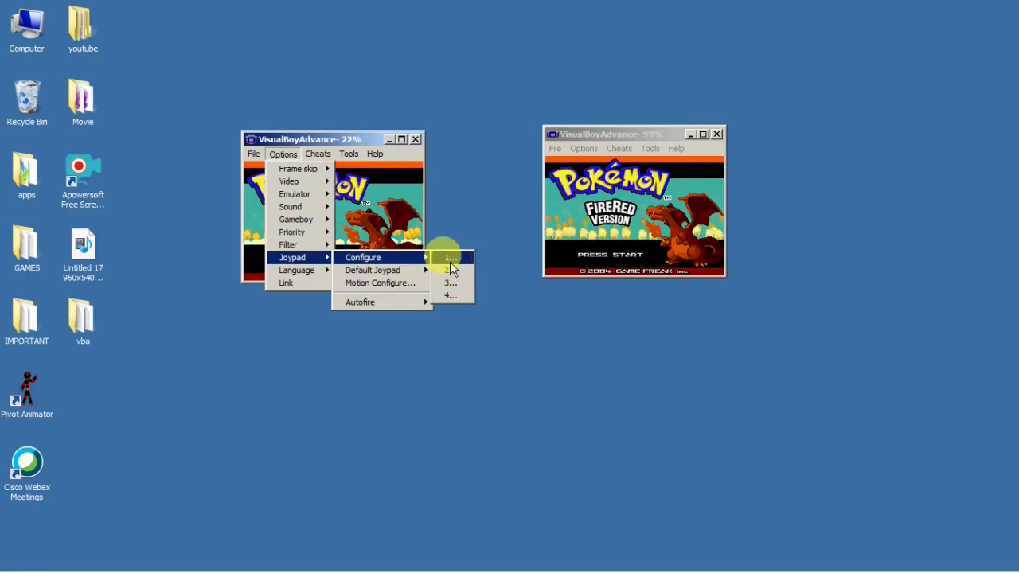
{"action": "left_click", "coordinate": [322, 184]}
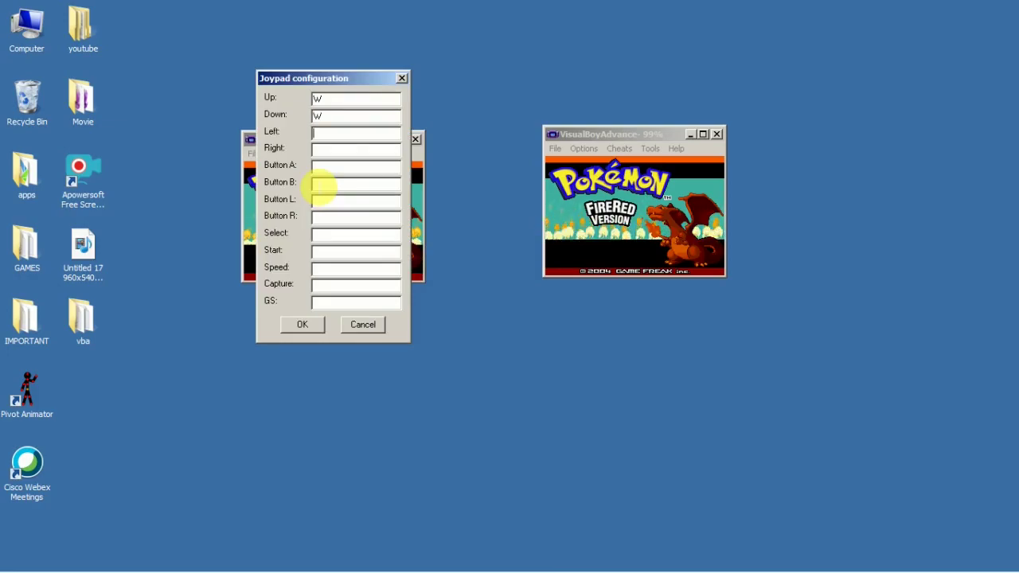
{"action": "left_click", "coordinate": [335, 118]}
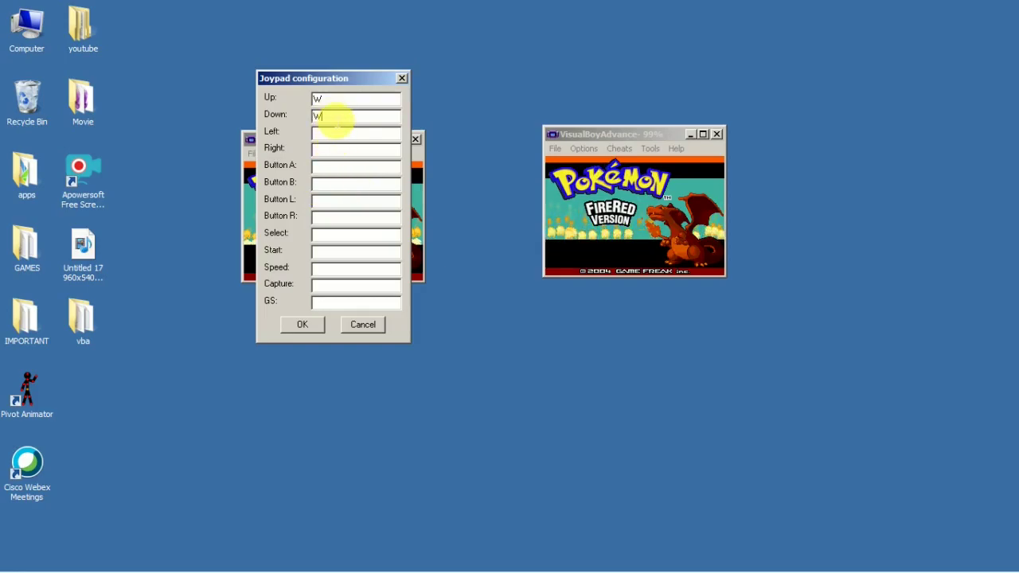
{"action": "key", "text": "a"}
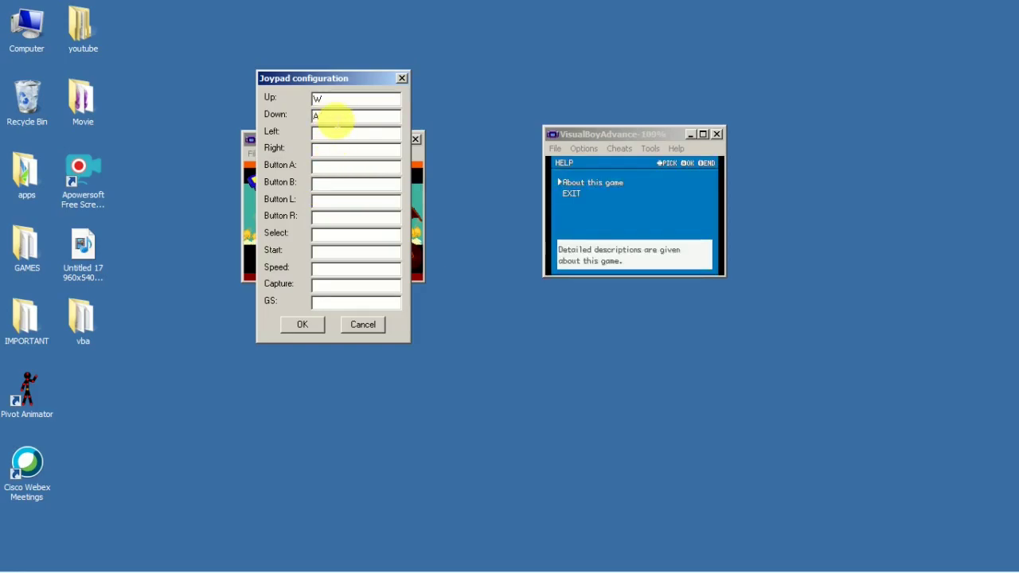
{"action": "key", "text": "a"}
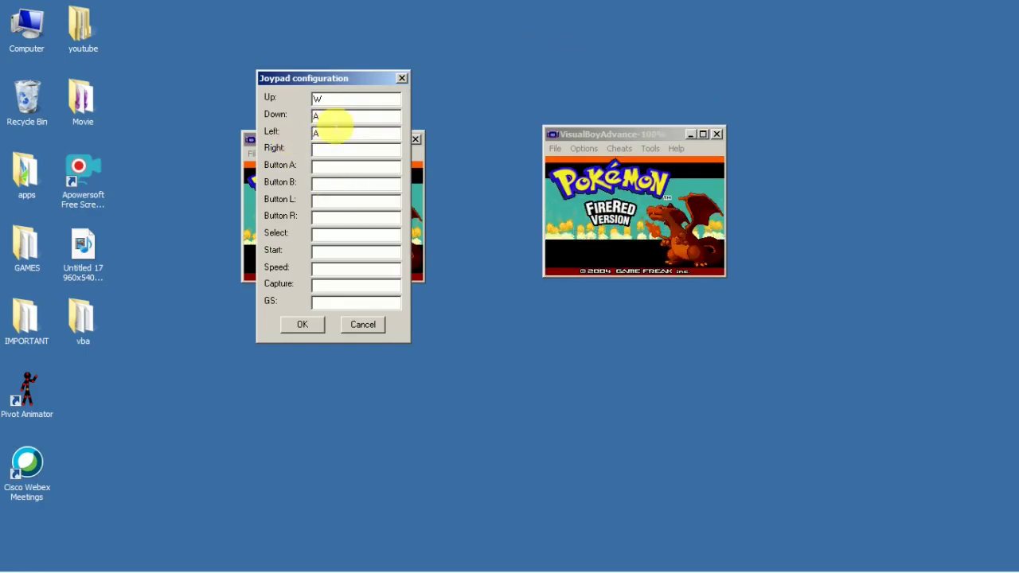
{"action": "left_click", "coordinate": [335, 118]}
{"action": "key", "text": "s"}
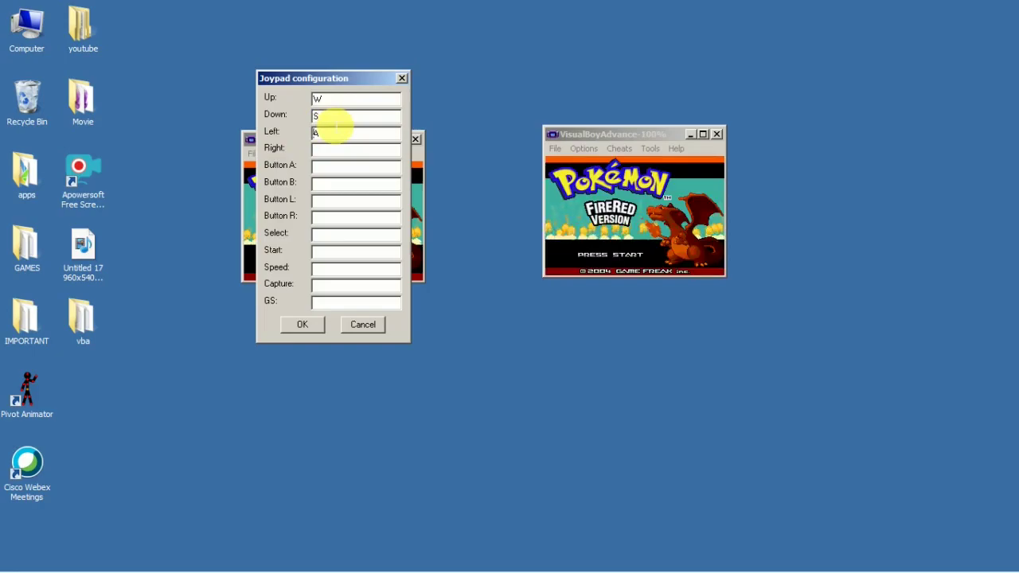
{"action": "key", "text": "a"}
{"action": "key", "text": "d"}
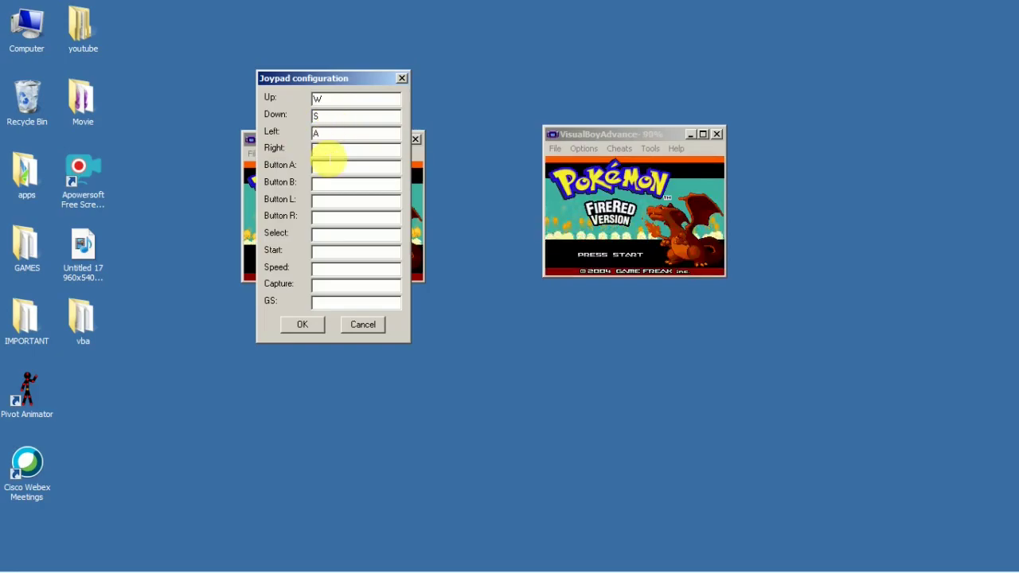
Step: Bind A to Delete, B to End, L to 9, R to -, Speed to T, and save
{"action": "key", "text": "Delete"}
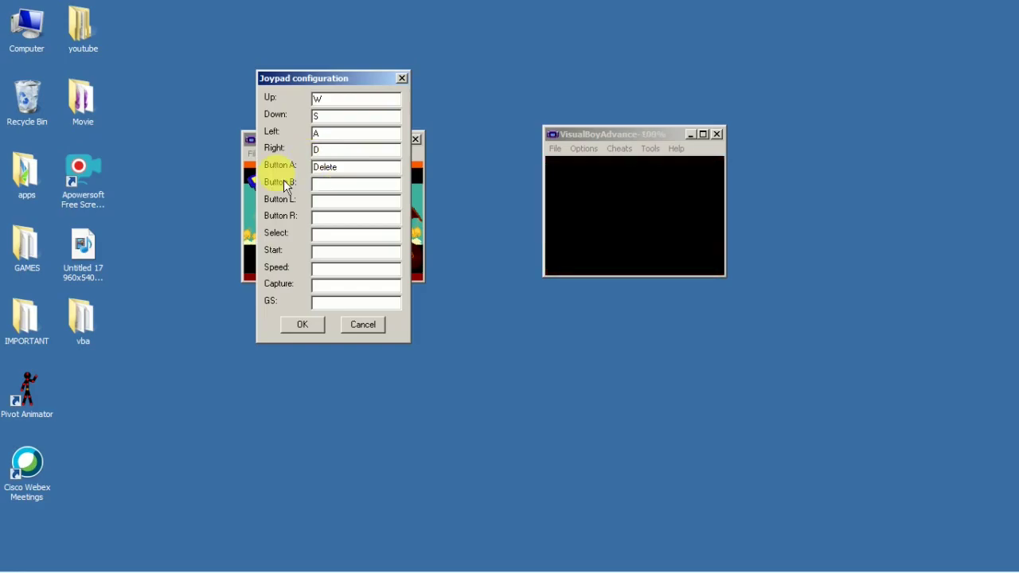
{"action": "key", "text": "End"}
{"action": "key", "text": "End"}
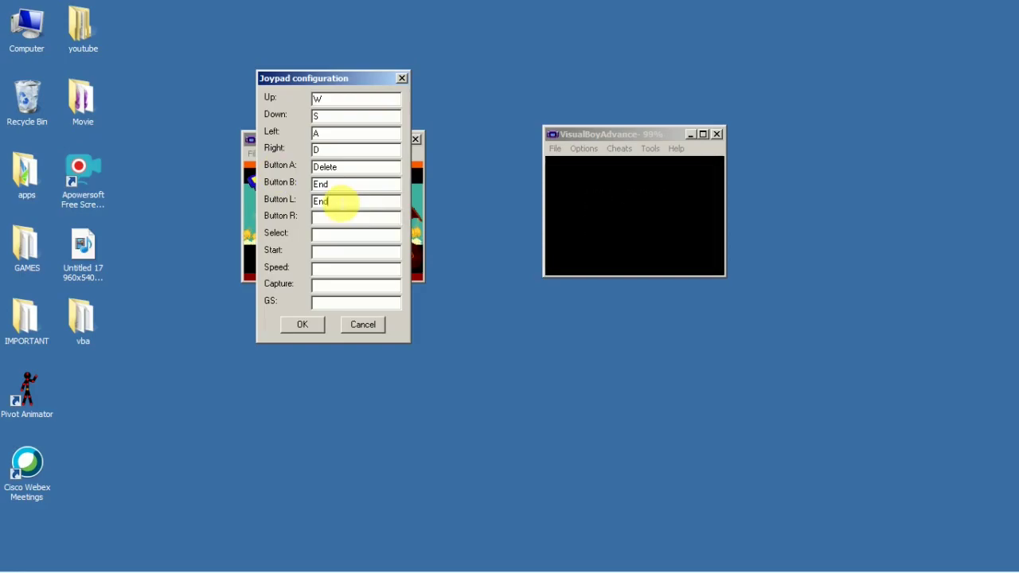
{"action": "left_click", "coordinate": [338, 201]}
{"action": "key", "text": "9"}
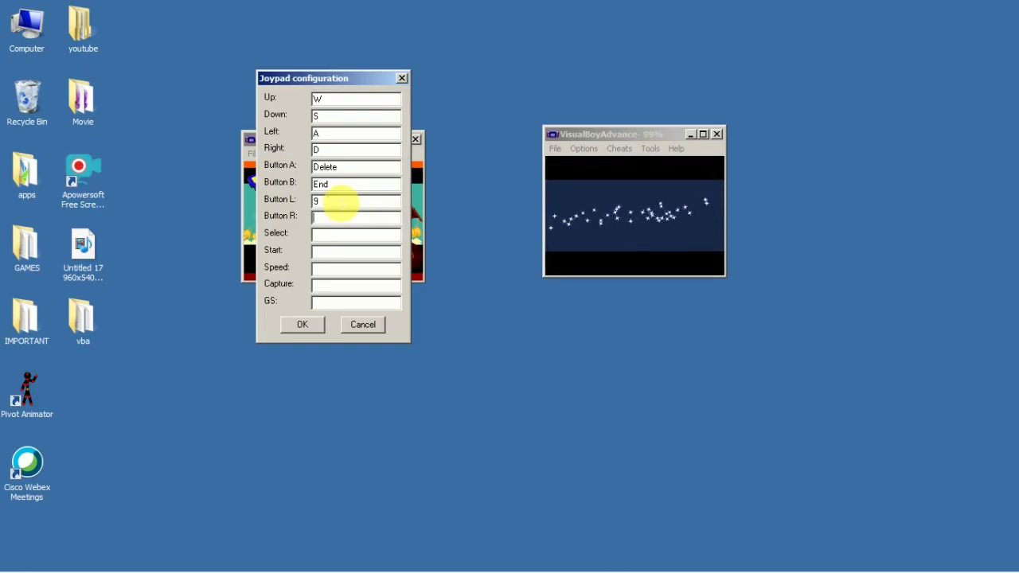
{"action": "key", "text": "minus"}
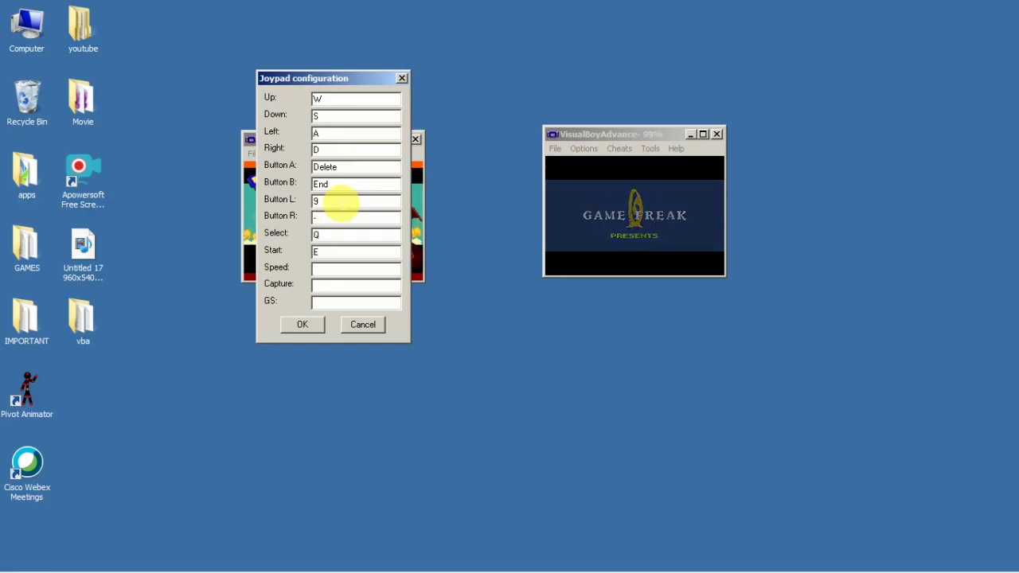
{"action": "key", "text": "t"}
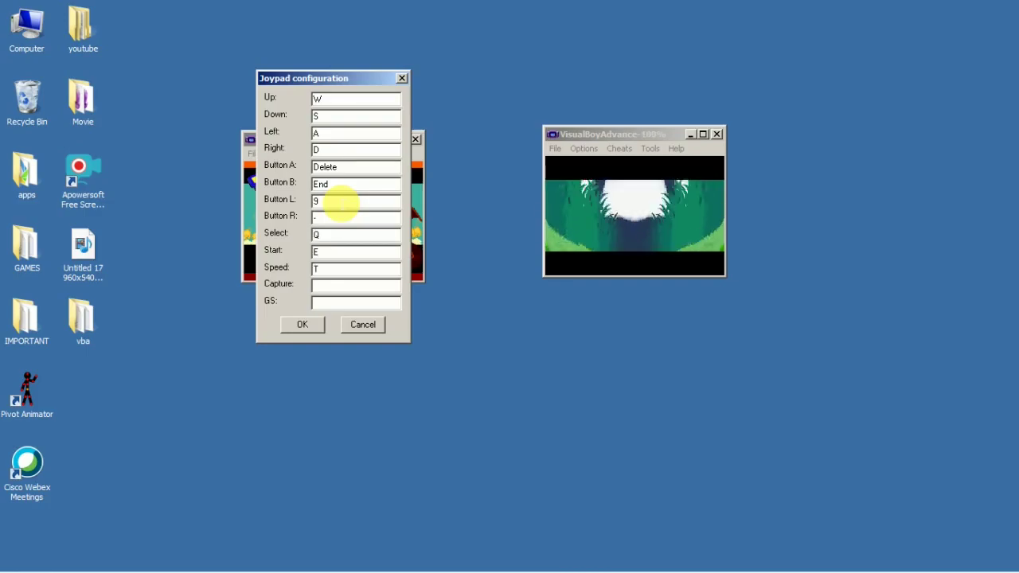
{"action": "left_click", "coordinate": [302, 324]}
{"action": "left_click", "coordinate": [584, 149]}
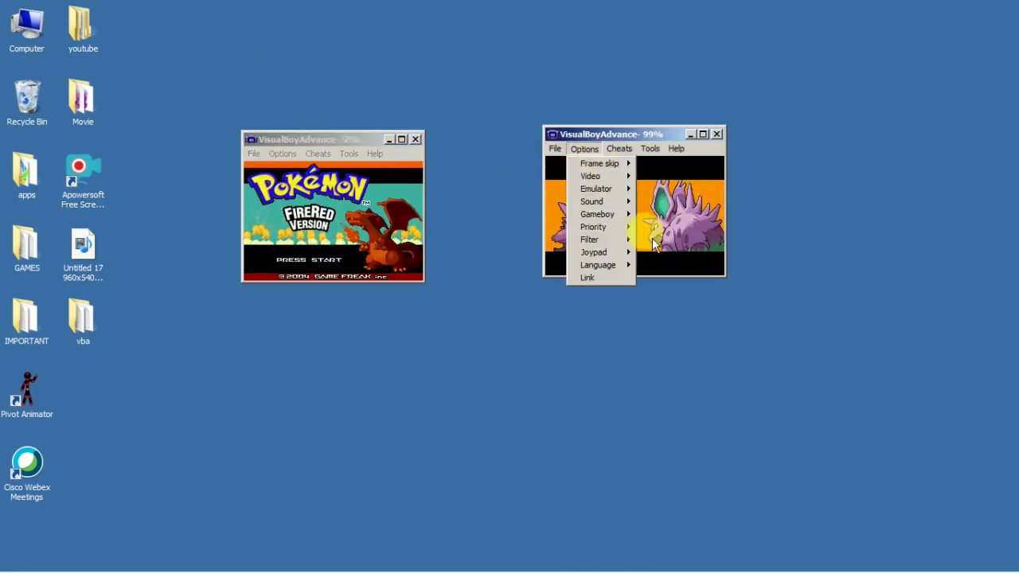
Step: Open and close the right window's joypad configuration
{"action": "mouse_move", "coordinate": [597, 252]}
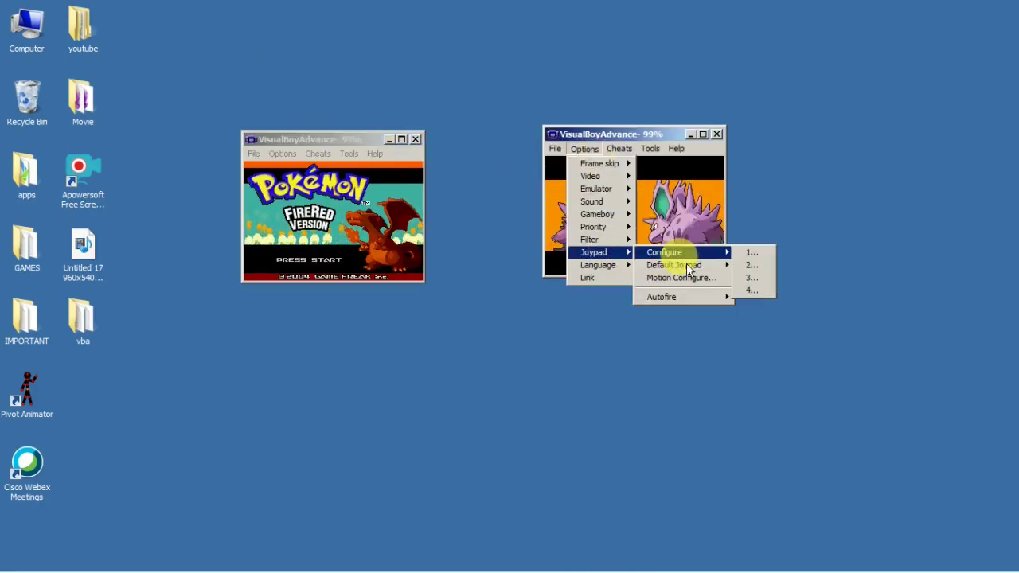
{"action": "left_click", "coordinate": [750, 262]}
{"action": "left_click", "coordinate": [704, 74]}
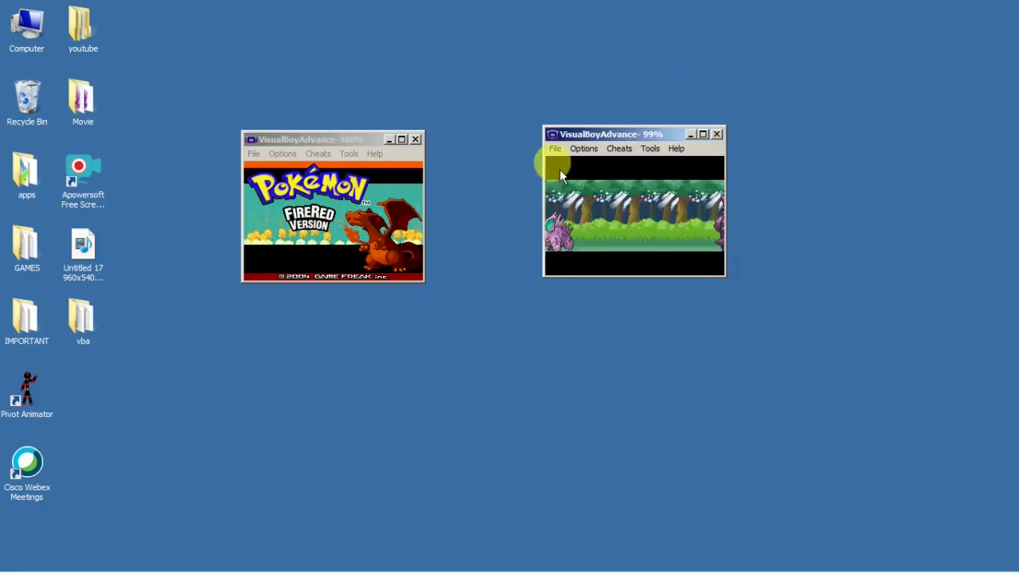
Step: Make joypad 2 the left window's default joypad
{"action": "left_click", "coordinate": [283, 153]}
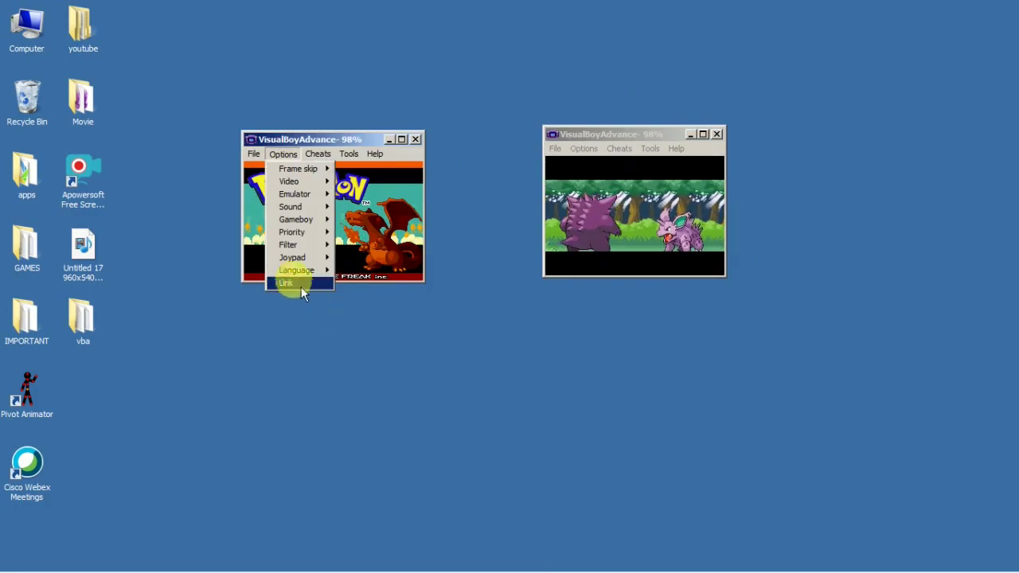
{"action": "mouse_move", "coordinate": [308, 262]}
{"action": "mouse_move", "coordinate": [368, 276]}
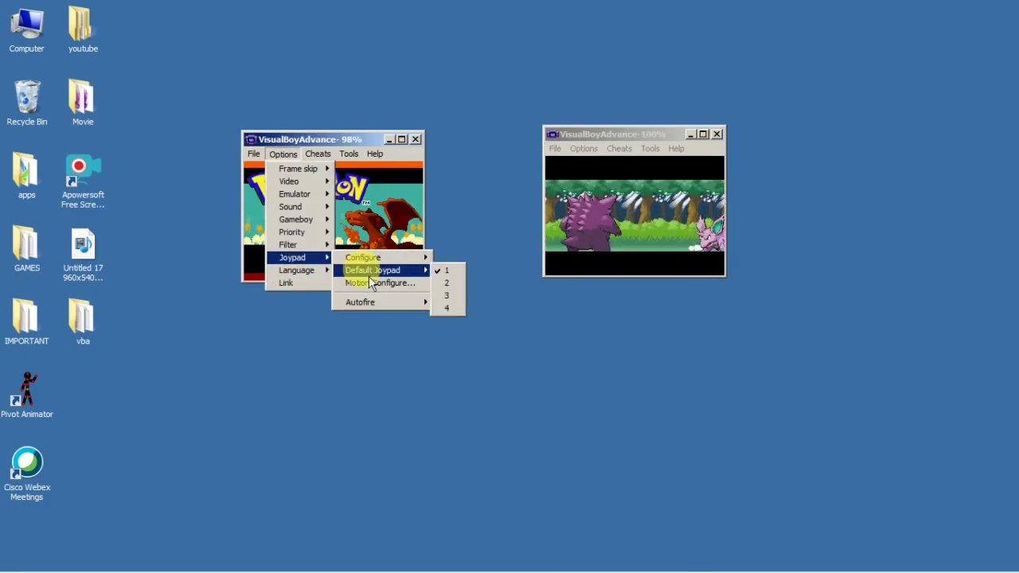
{"action": "left_click", "coordinate": [450, 284]}
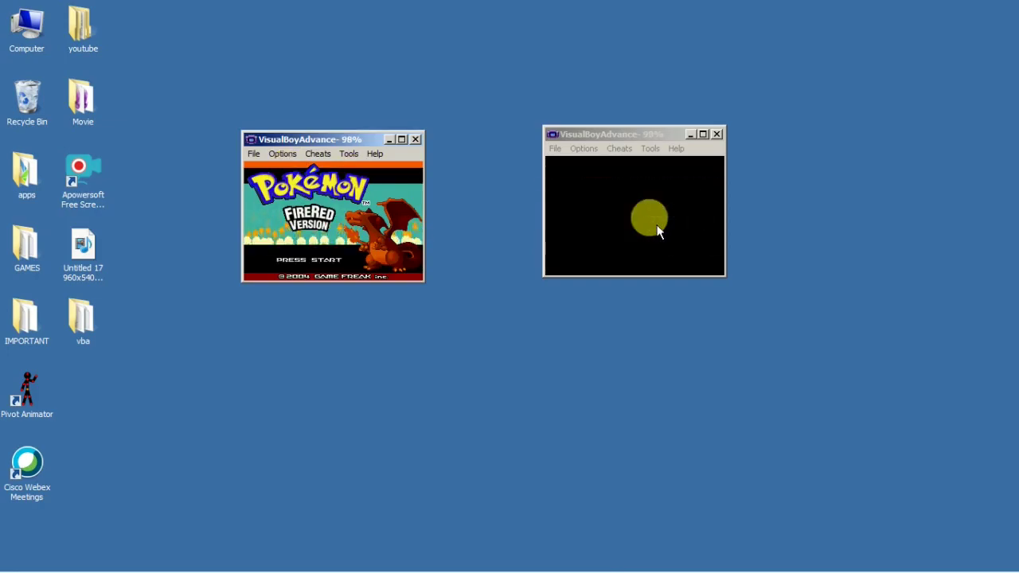
{"action": "left_click", "coordinate": [285, 153]}
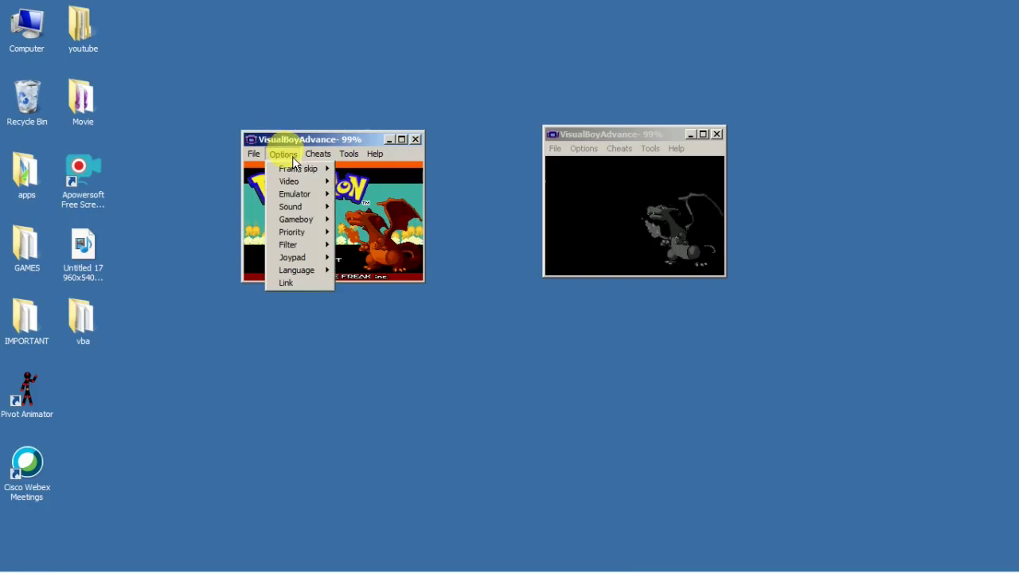
Step: Set the left window's link mode to One computer, dismissing the LAN restart warning
{"action": "left_click", "coordinate": [317, 284]}
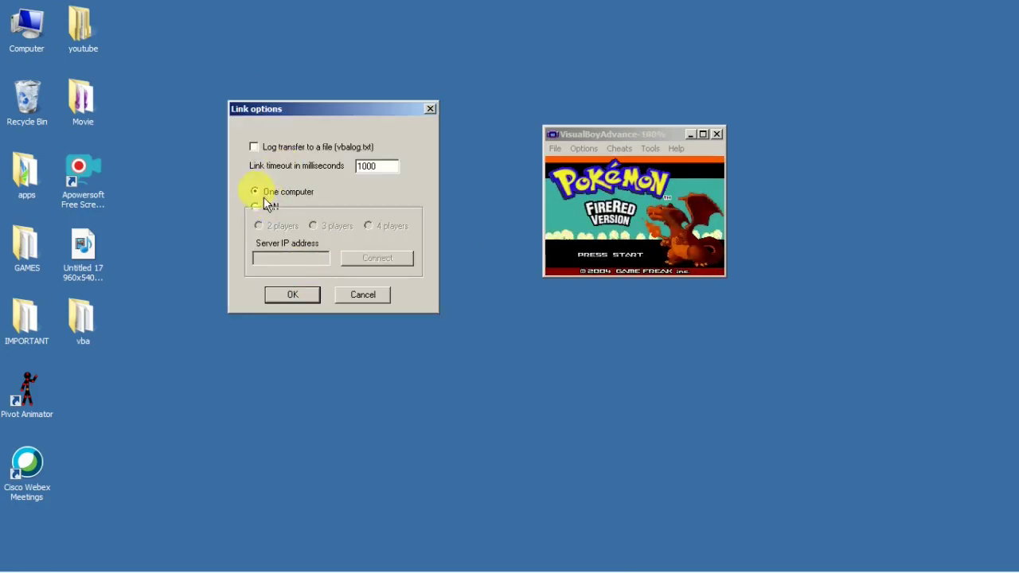
{"action": "left_click", "coordinate": [268, 206]}
{"action": "left_click", "coordinate": [432, 250]}
{"action": "left_click", "coordinate": [265, 192]}
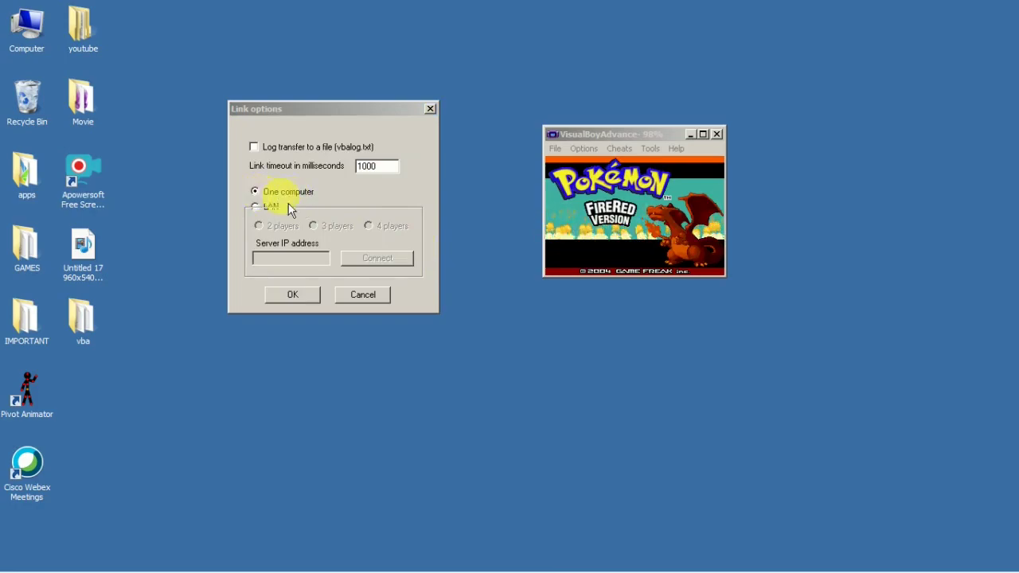
{"action": "left_click", "coordinate": [306, 298]}
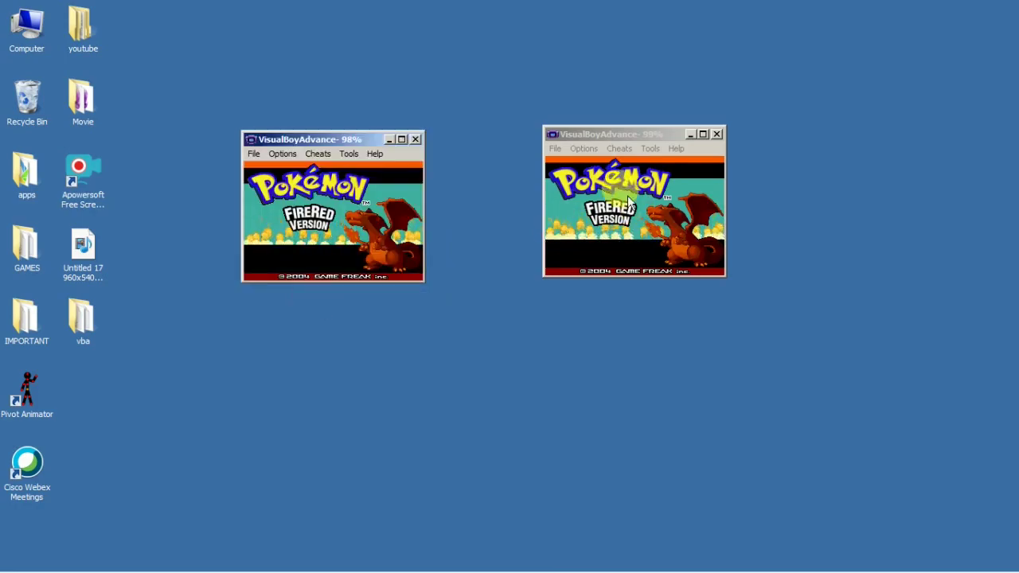
Step: Set the right window's link options to One computer as well
{"action": "left_click", "coordinate": [583, 149]}
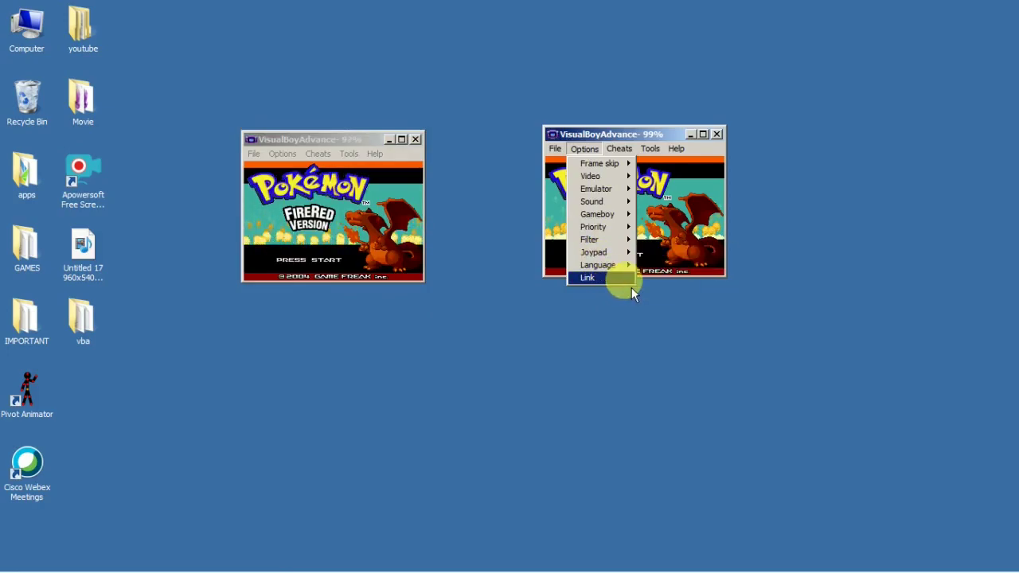
{"action": "left_click", "coordinate": [615, 278]}
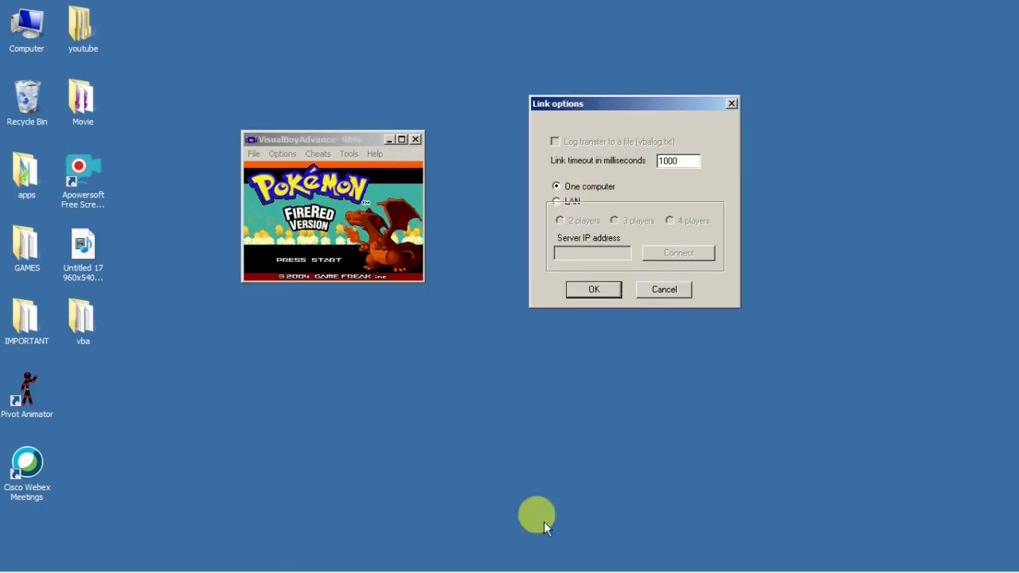
{"action": "left_click", "coordinate": [605, 289]}
{"action": "left_click", "coordinate": [283, 153]}
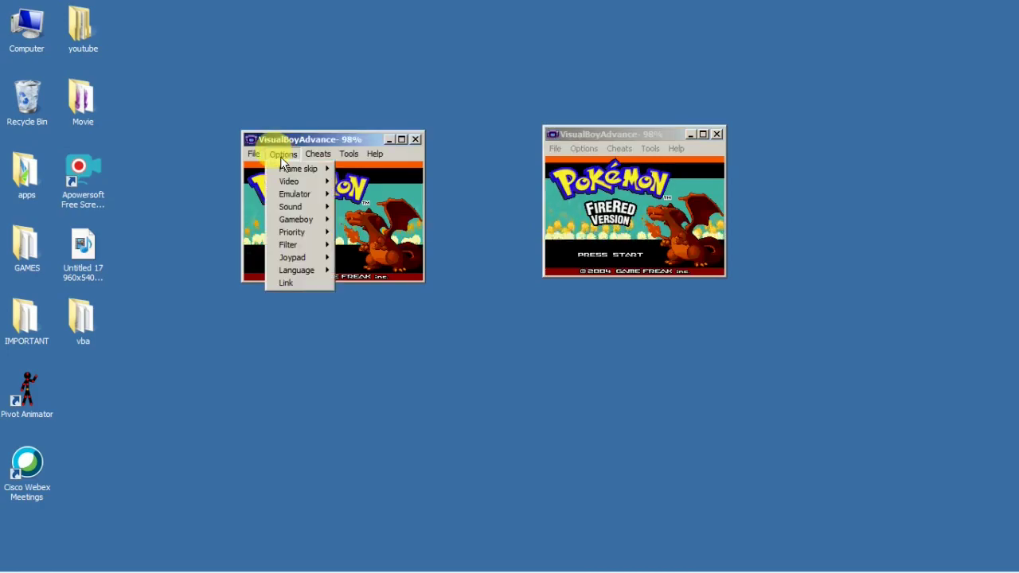
Step: Load the .sg1 save state into the left window
{"action": "mouse_move", "coordinate": [254, 154]}
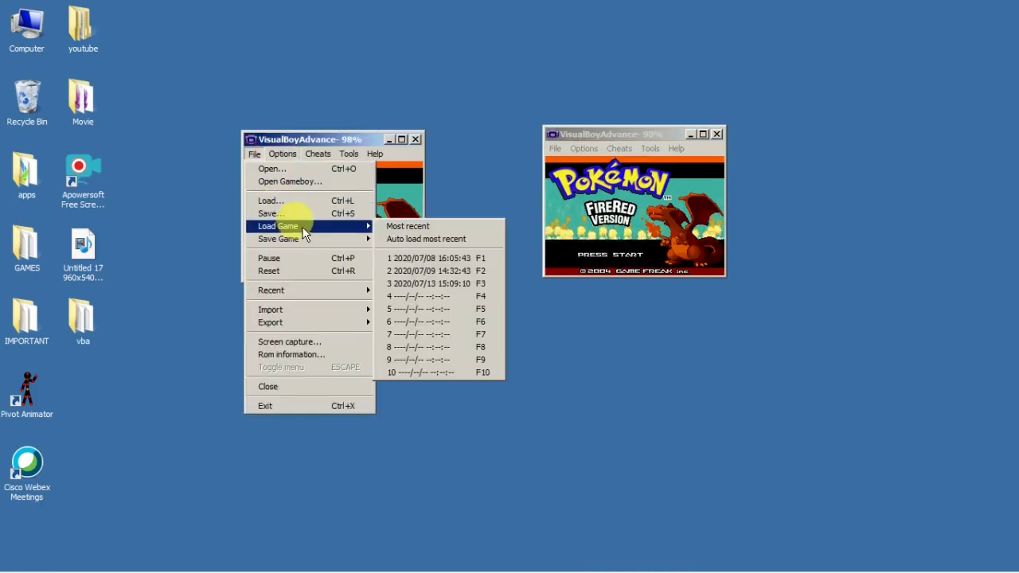
{"action": "left_click", "coordinate": [324, 202]}
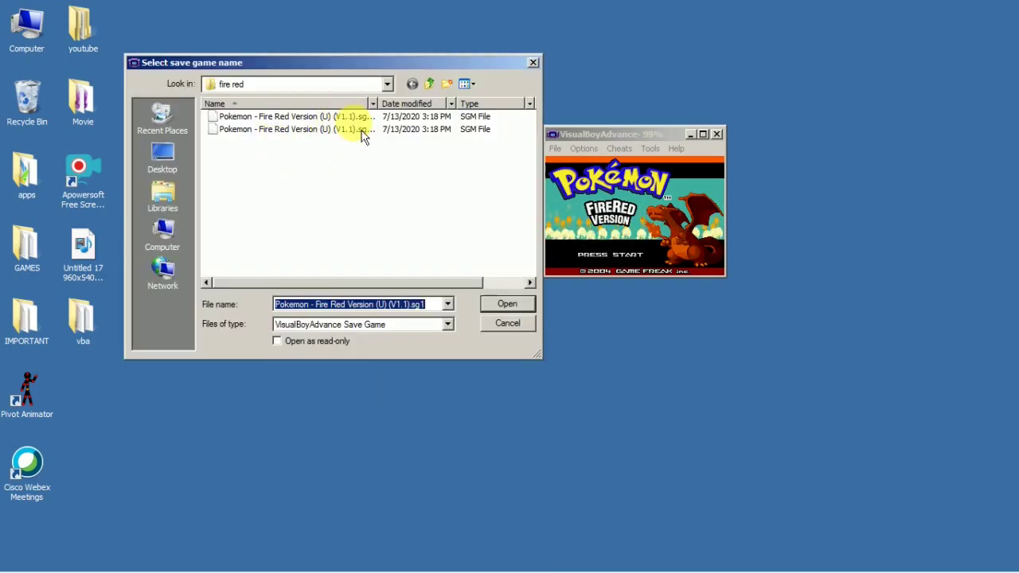
{"action": "left_click", "coordinate": [343, 116]}
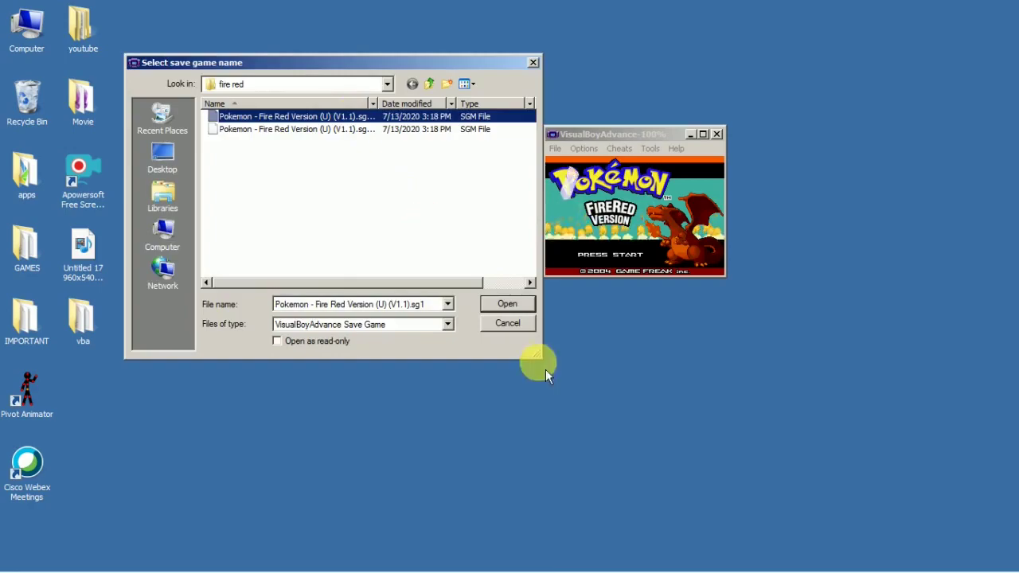
{"action": "left_click", "coordinate": [507, 304]}
{"action": "left_click", "coordinate": [572, 160]}
Step: Load the .sg2 save state into the right window
{"action": "left_click", "coordinate": [555, 149]}
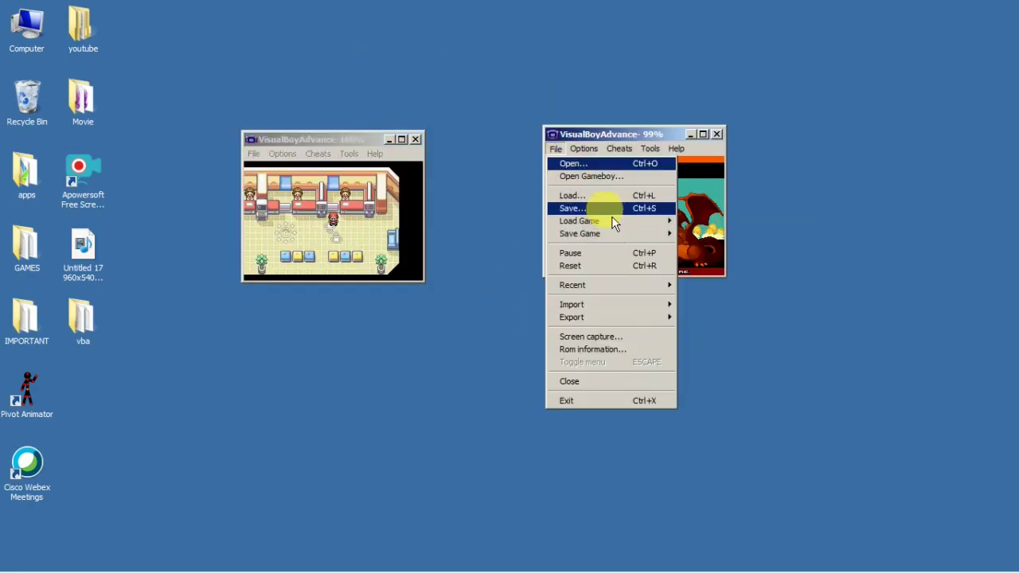
{"action": "left_click", "coordinate": [619, 199]}
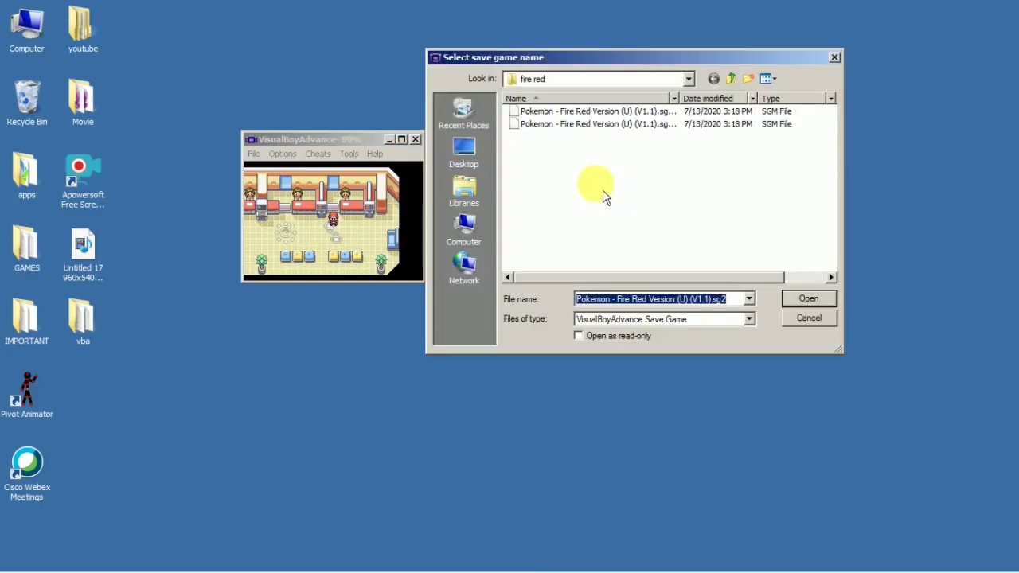
{"action": "left_click", "coordinate": [605, 124]}
{"action": "left_click", "coordinate": [808, 300]}
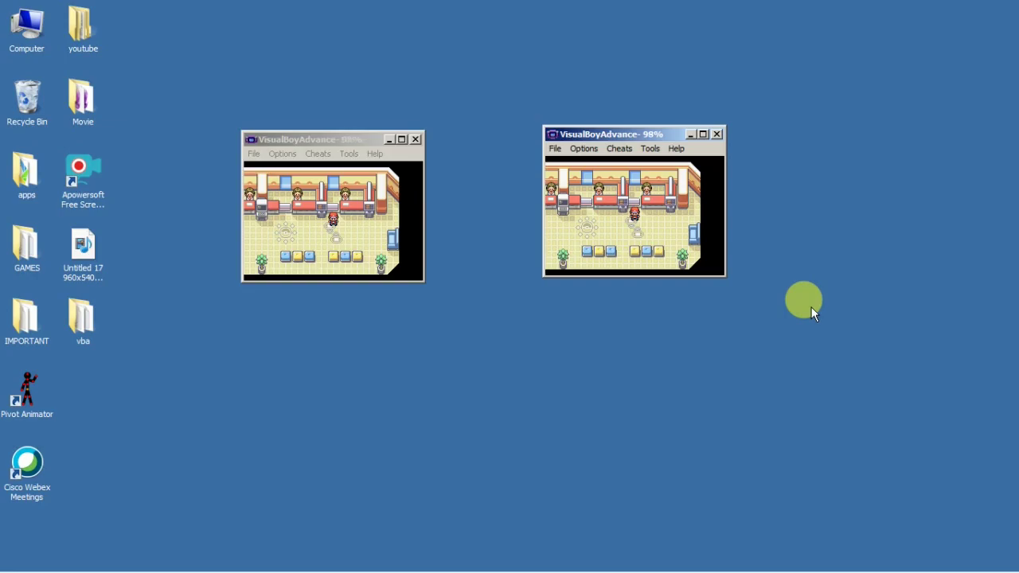
Step: Step right to the Cable Club attendant and talk through to the save prompt
{"action": "key", "text": "Right"}
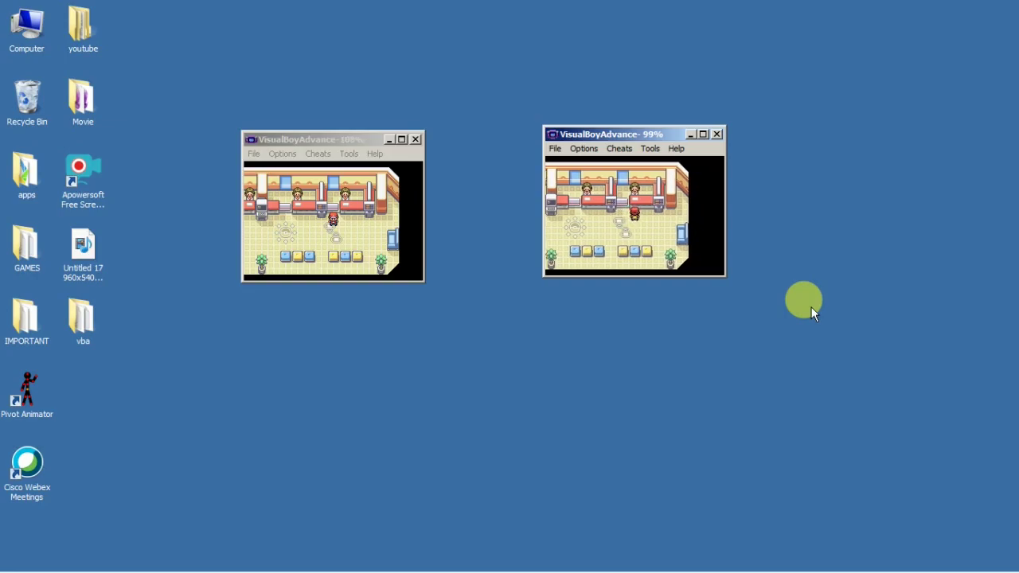
{"action": "key", "text": "z"}
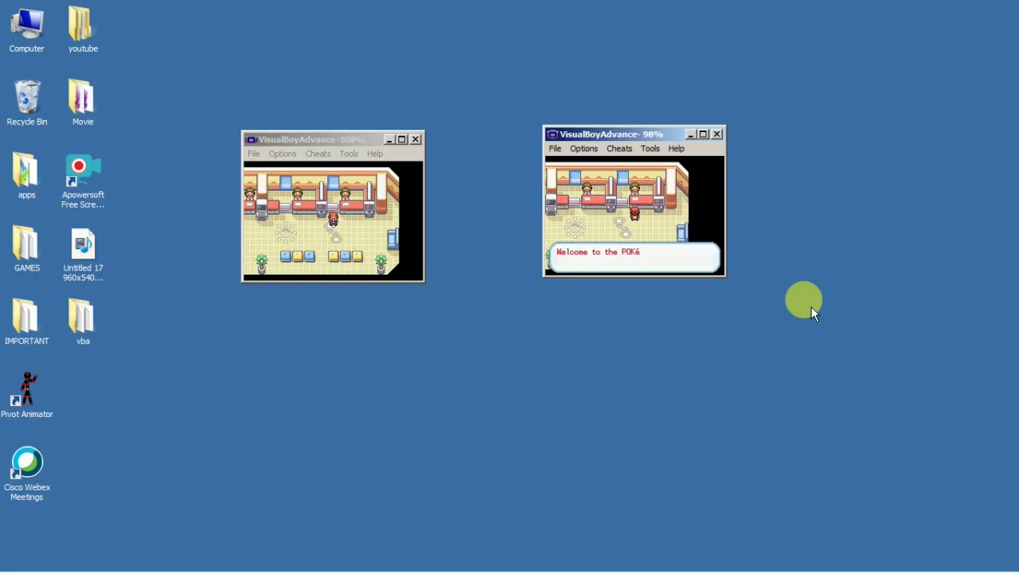
{"action": "key", "text": "z"}
{"action": "key", "text": "z"}
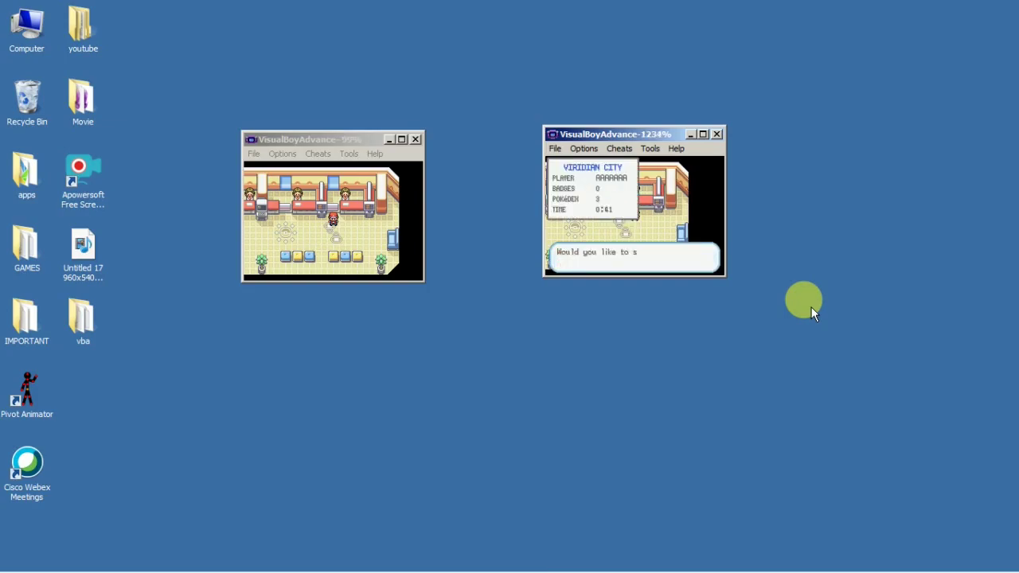
{"action": "key", "text": "z"}
{"action": "key", "text": "z"}
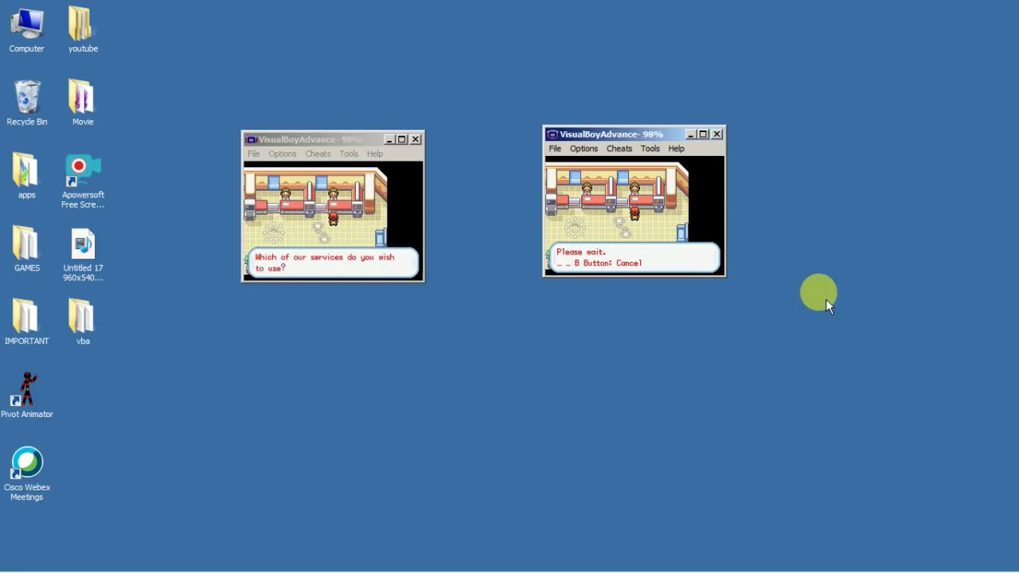
Step: Choose TRADE CENTER and save the game, overwriting the existing save file
{"action": "key", "text": "z"}
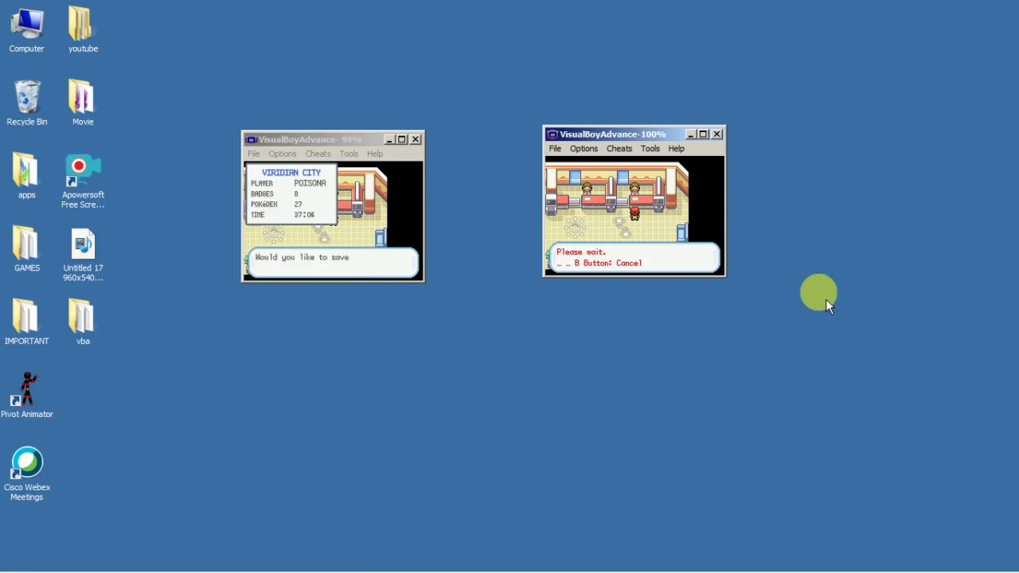
{"action": "key", "text": "z"}
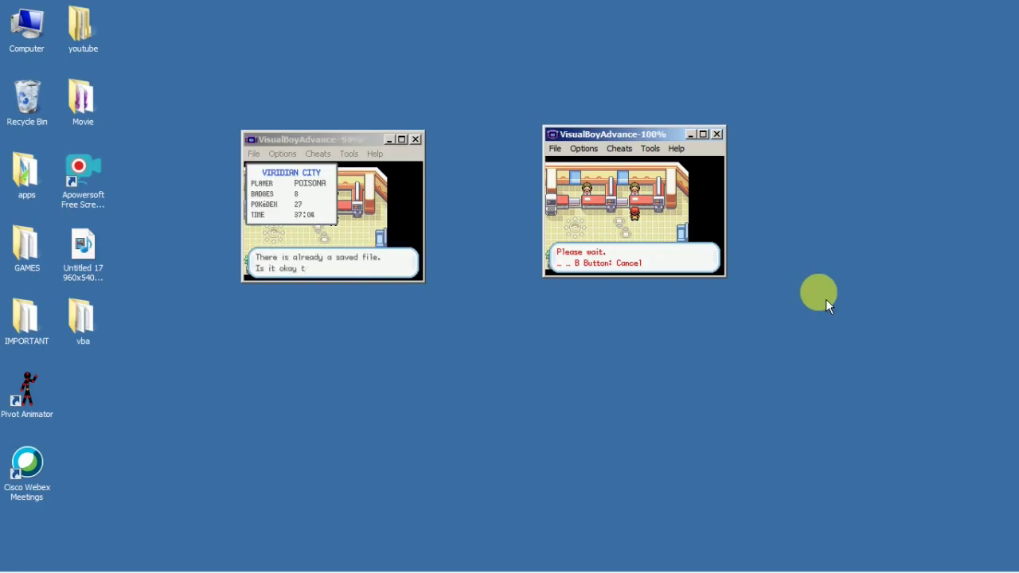
{"action": "key", "text": "z"}
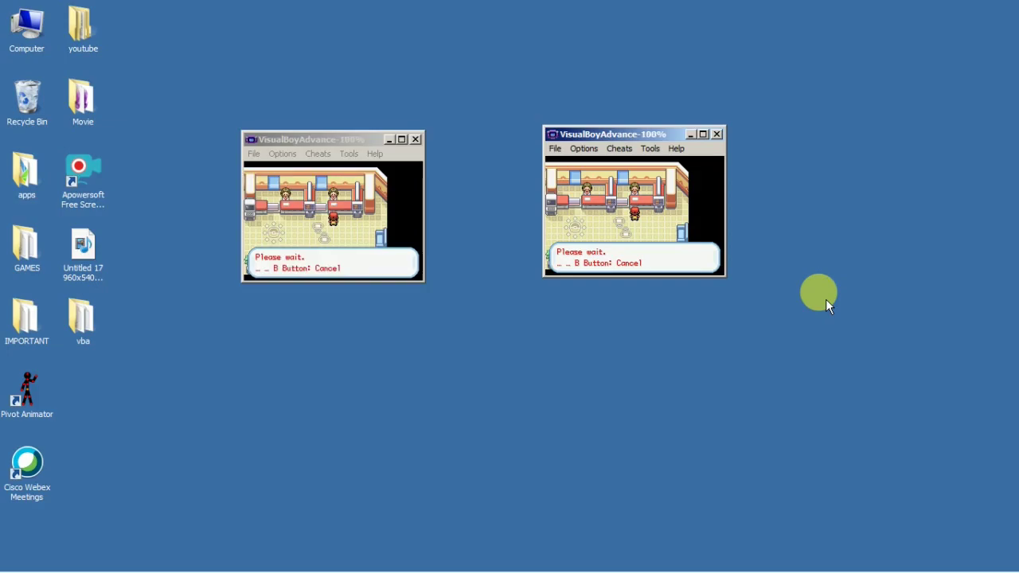
{"action": "left_click", "coordinate": [285, 154]}
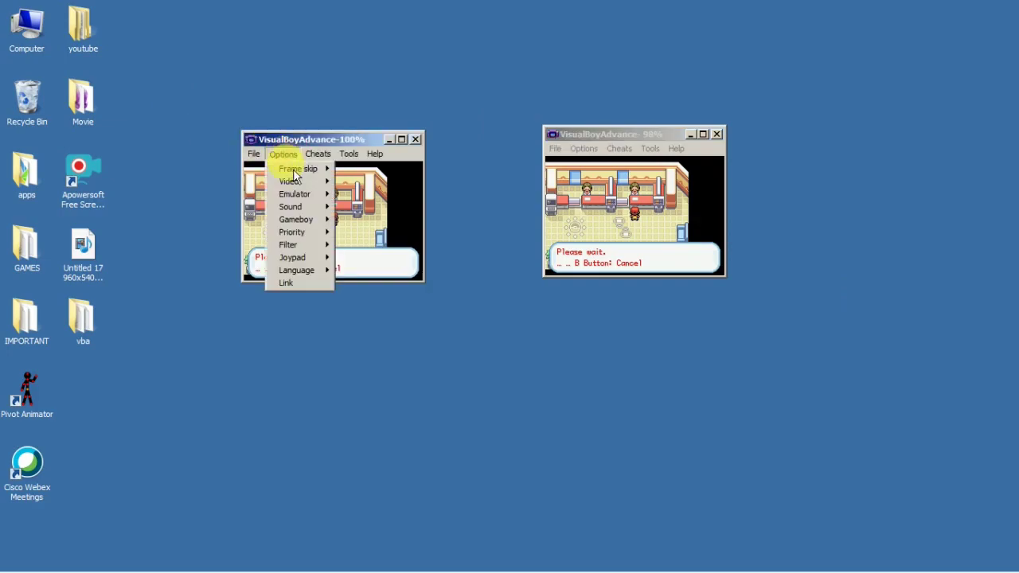
{"action": "left_click", "coordinate": [323, 285]}
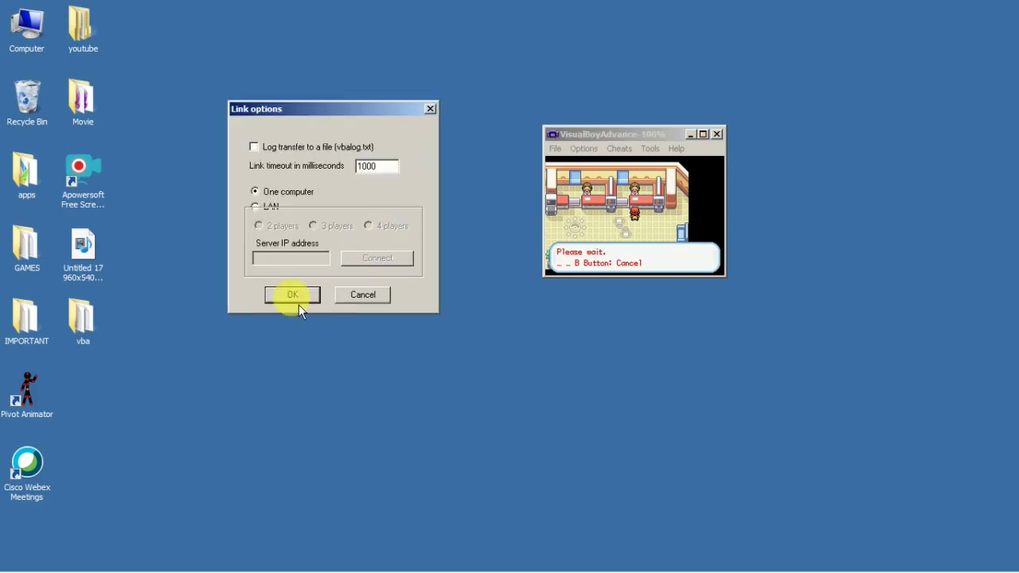
{"action": "left_click", "coordinate": [298, 302]}
{"action": "left_click", "coordinate": [583, 148]}
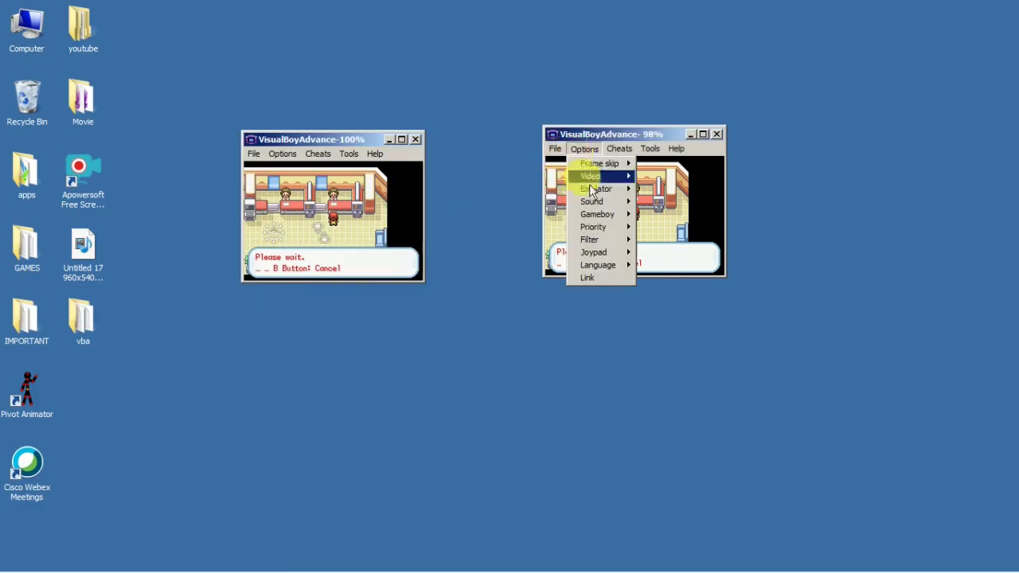
{"action": "left_click", "coordinate": [613, 278]}
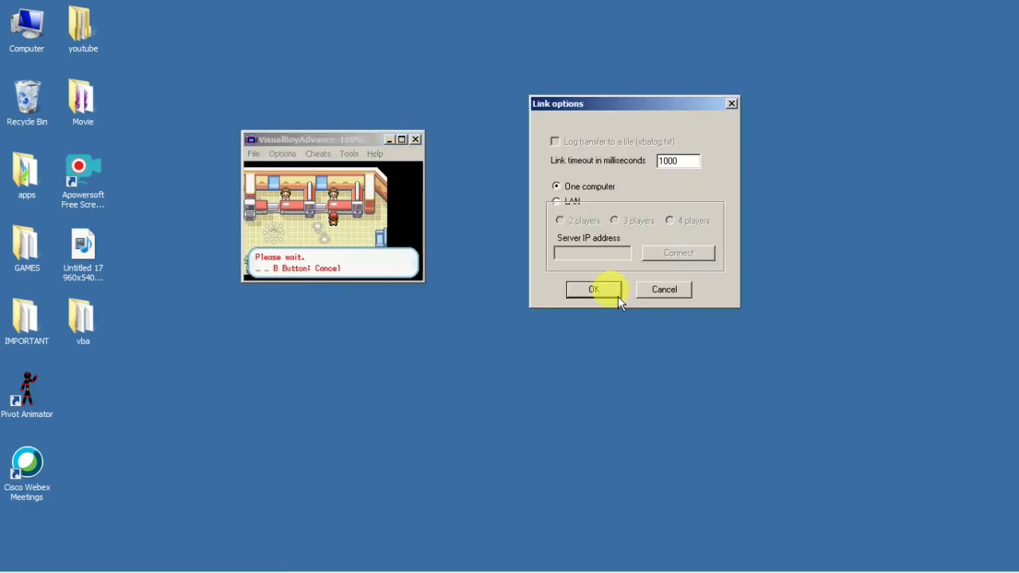
{"action": "left_click", "coordinate": [618, 296]}
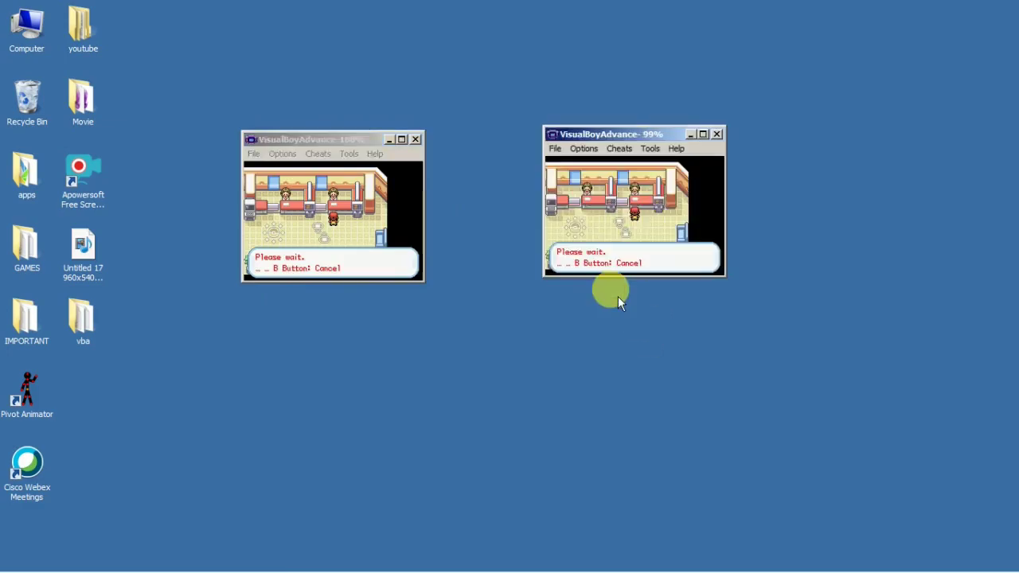
{"action": "left_click", "coordinate": [281, 155]}
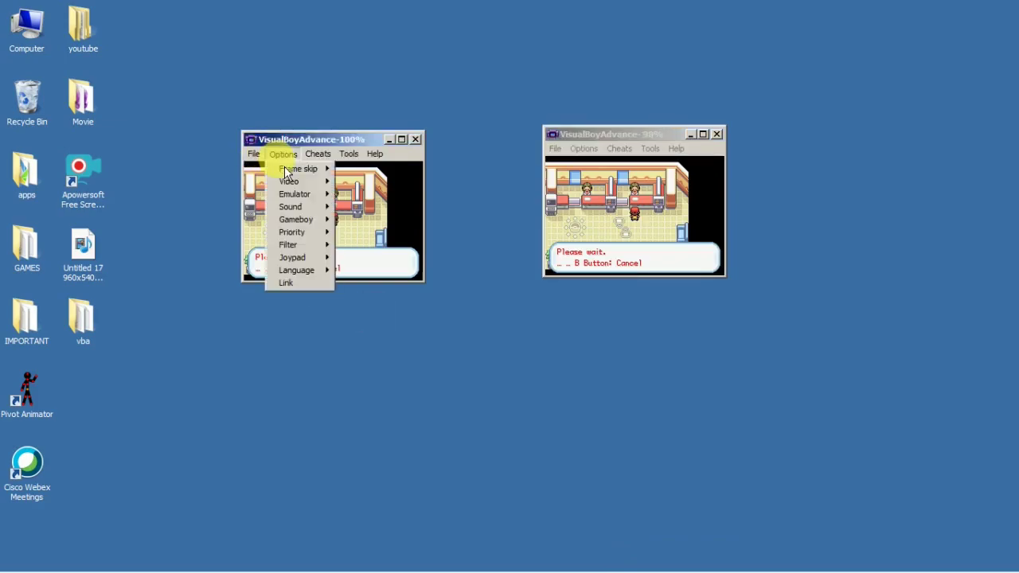
{"action": "left_click", "coordinate": [255, 155]}
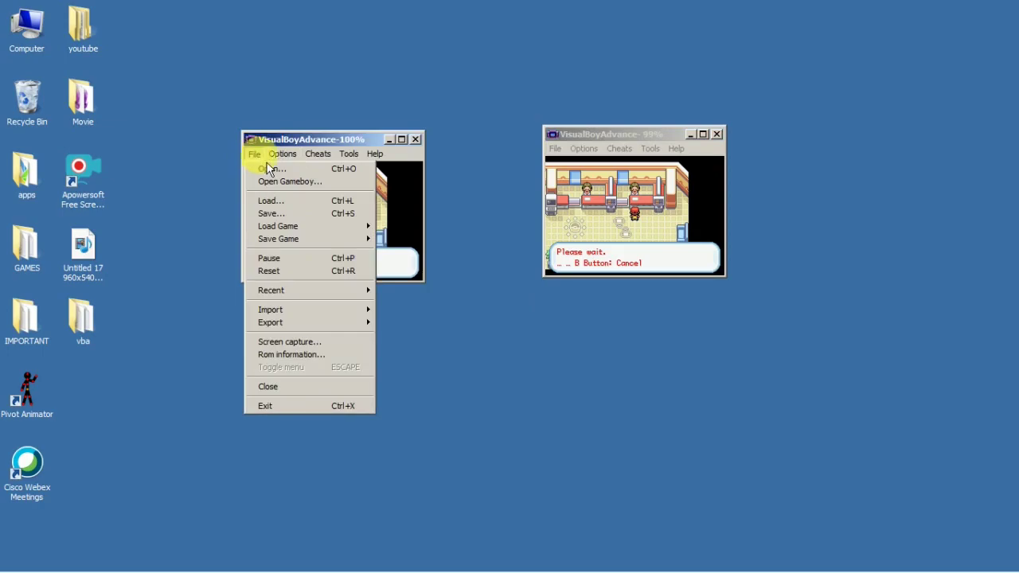
{"action": "mouse_move", "coordinate": [280, 165]}
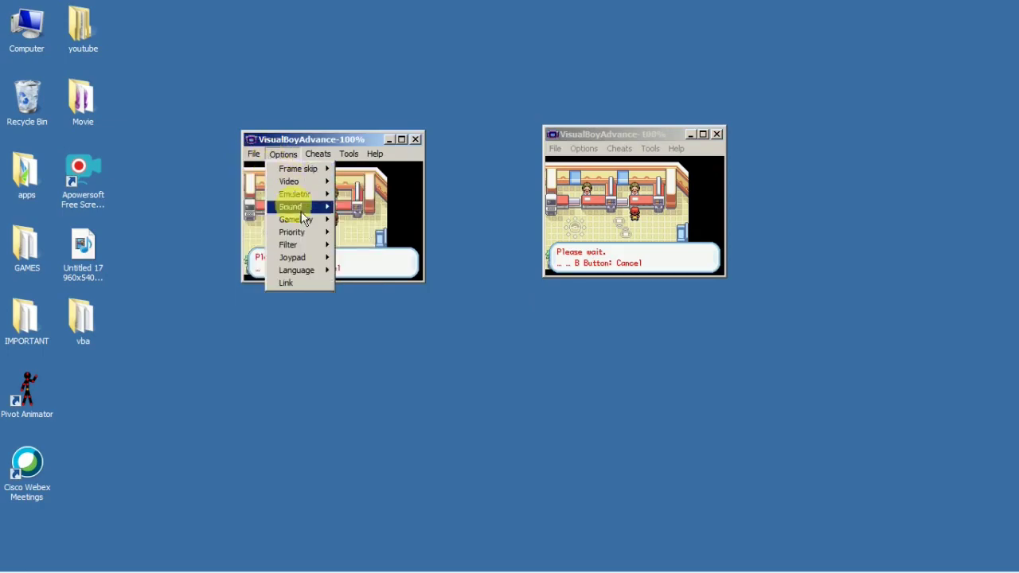
{"action": "left_click", "coordinate": [303, 288]}
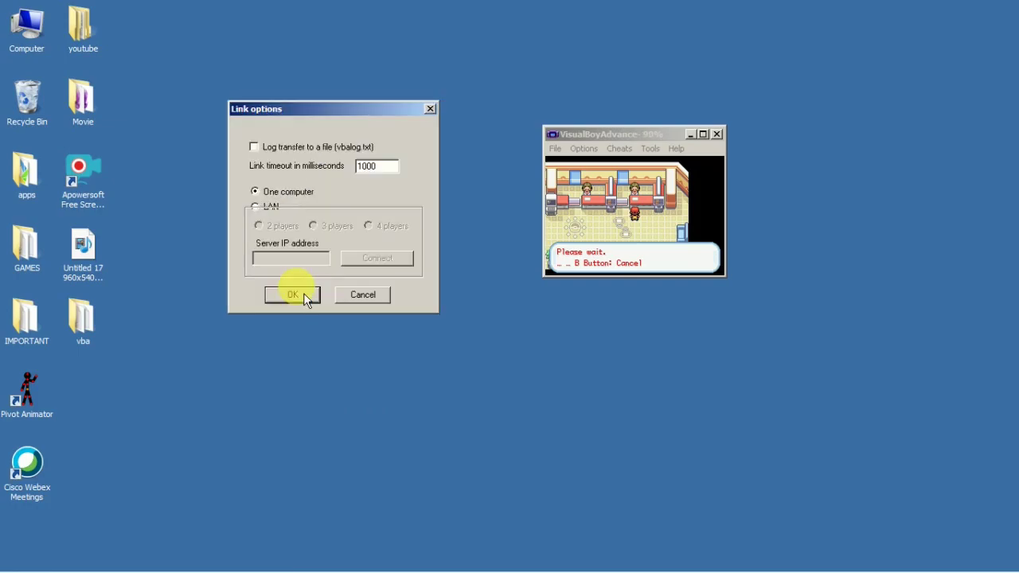
{"action": "left_click", "coordinate": [318, 297]}
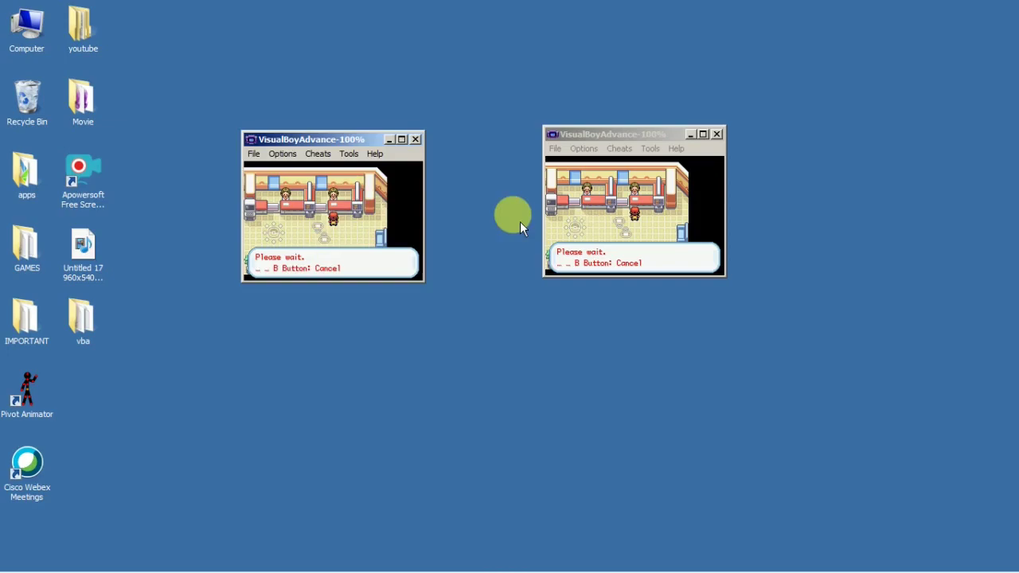
{"action": "left_click", "coordinate": [585, 149]}
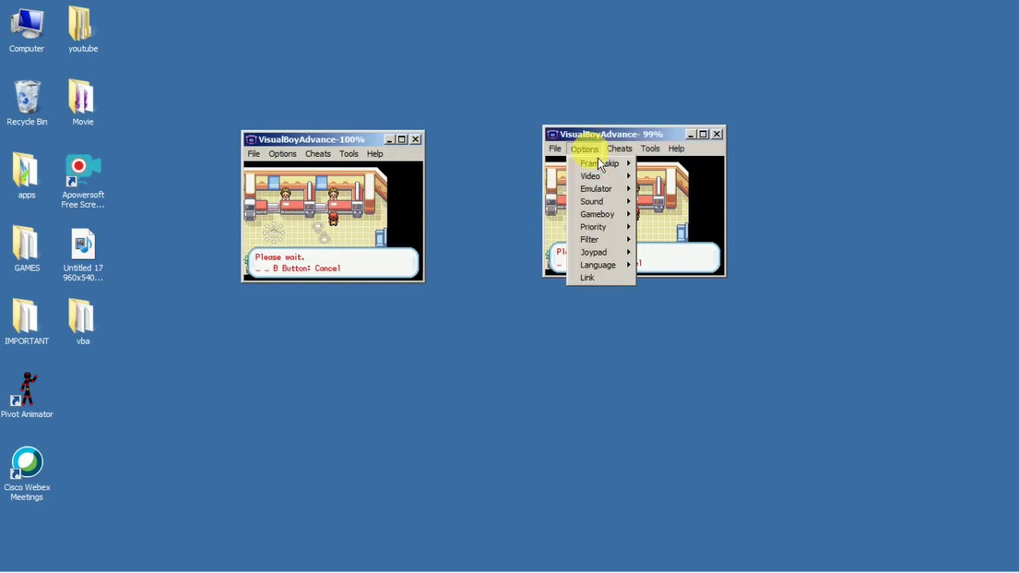
{"action": "left_click", "coordinate": [607, 279]}
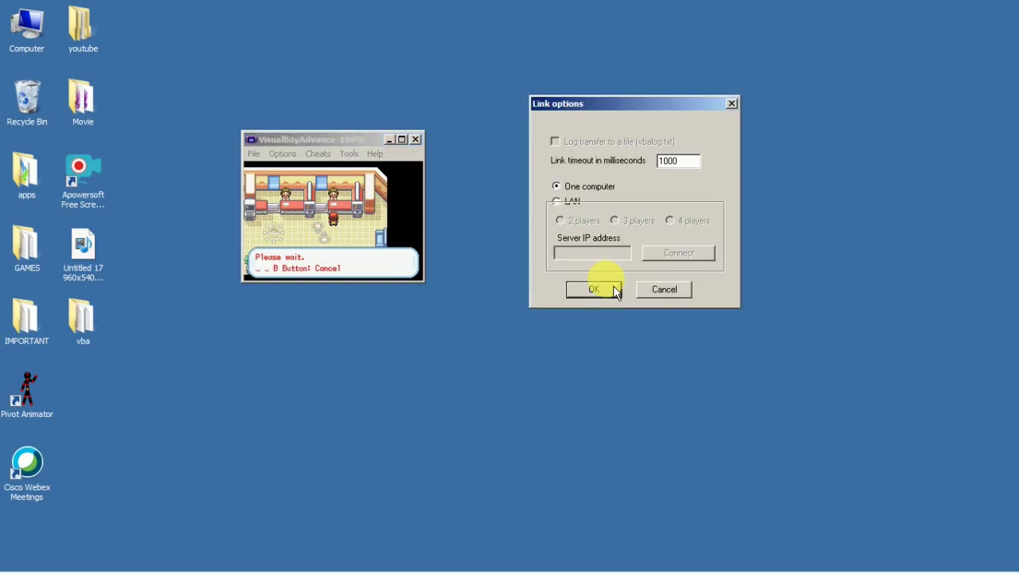
{"action": "left_click", "coordinate": [568, 197]}
{"action": "left_click", "coordinate": [722, 242]}
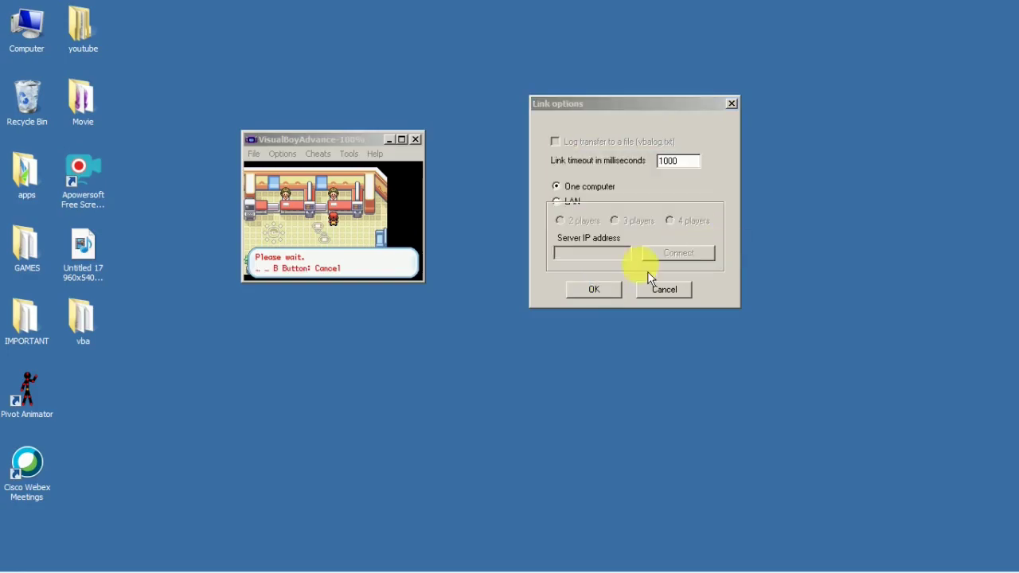
{"action": "left_click", "coordinate": [611, 297]}
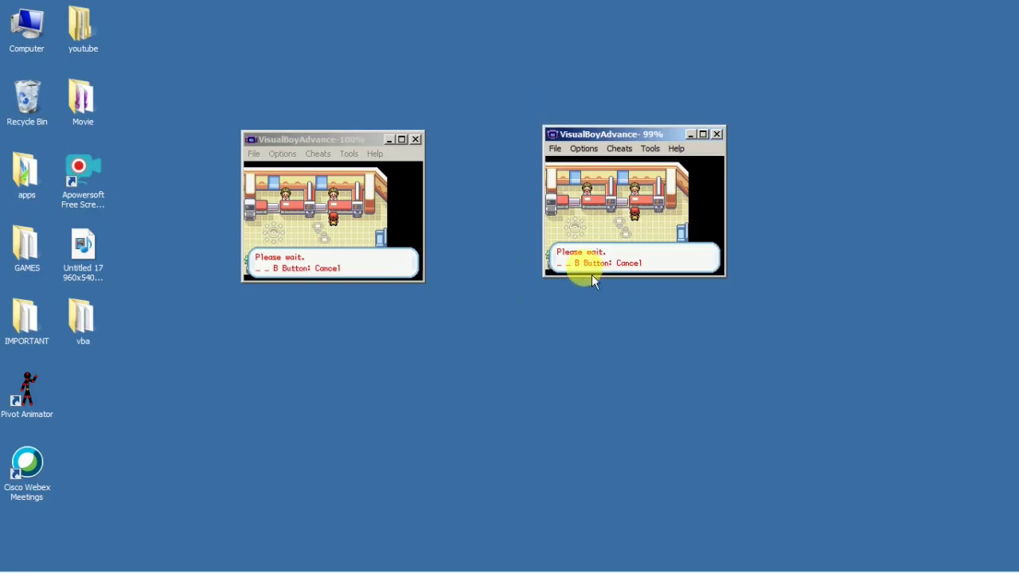
Step: Cancel waiting in the right game and talk to the Cable Club attendant again
{"action": "key", "text": "x"}
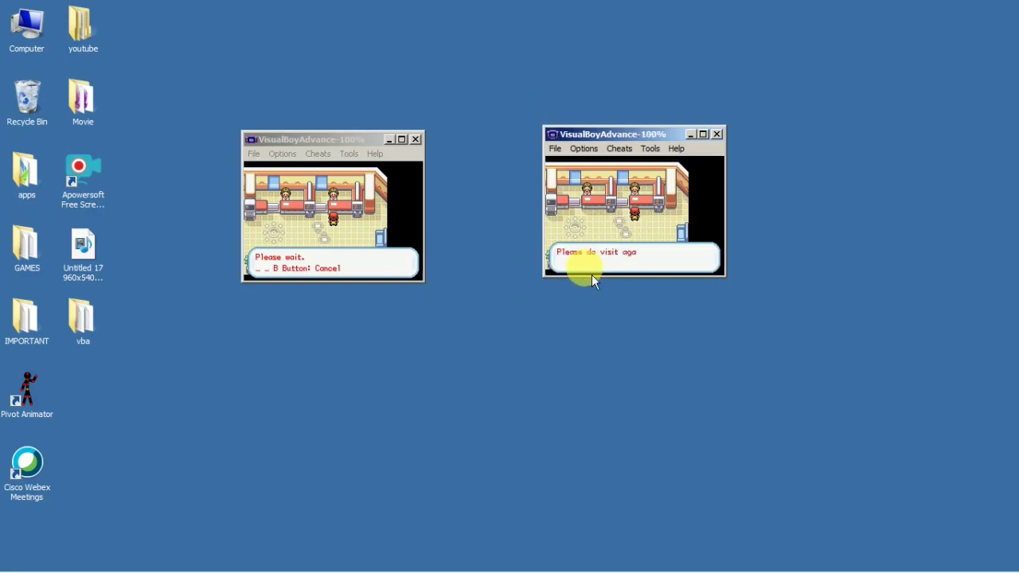
{"action": "key", "text": "z"}
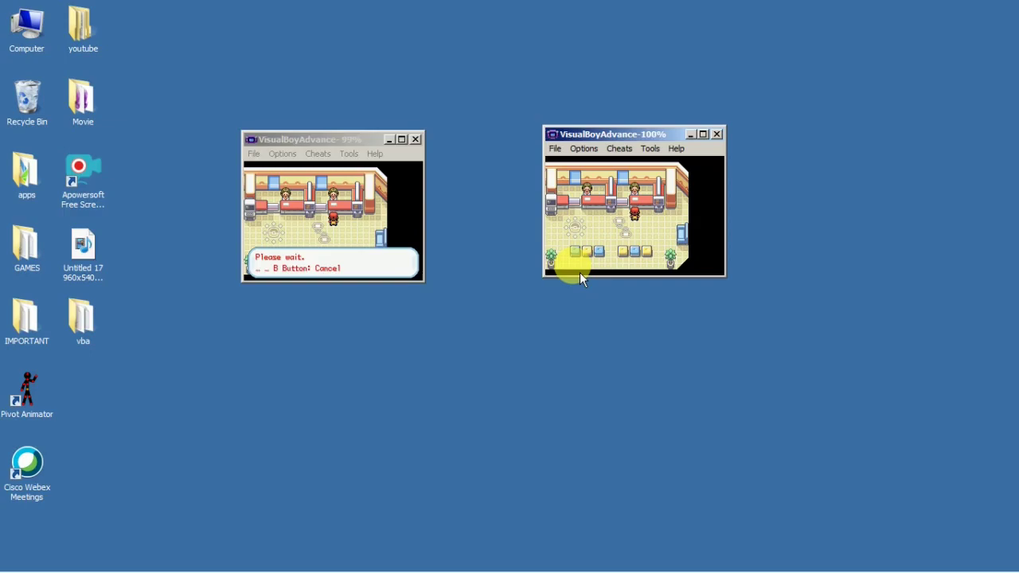
{"action": "key", "text": "z"}
{"action": "key", "text": "z"}
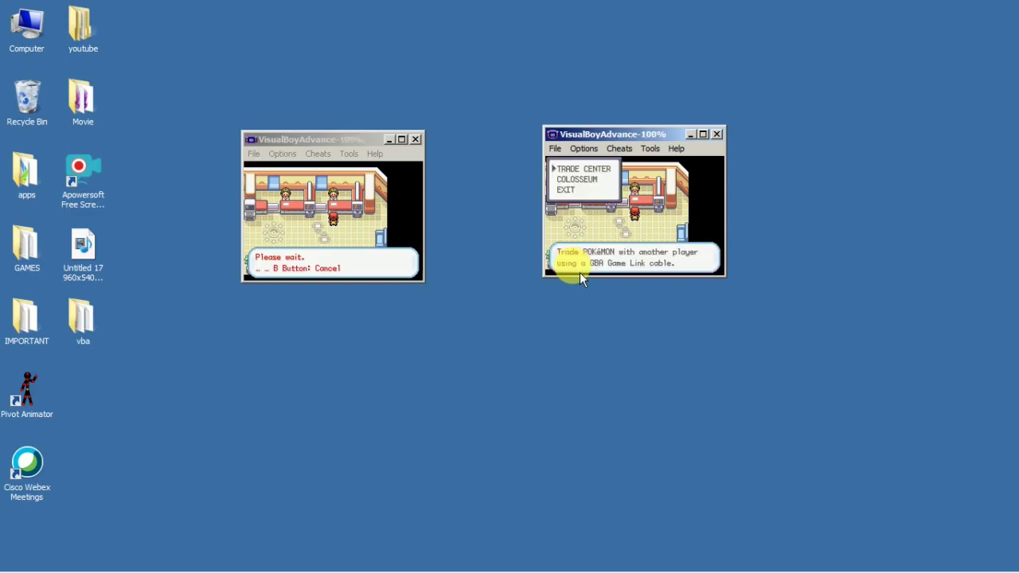
Step: Choose TRADE CENTER and save in the right game, then start the 2-player link
{"action": "key", "text": "z"}
{"action": "key", "text": "z"}
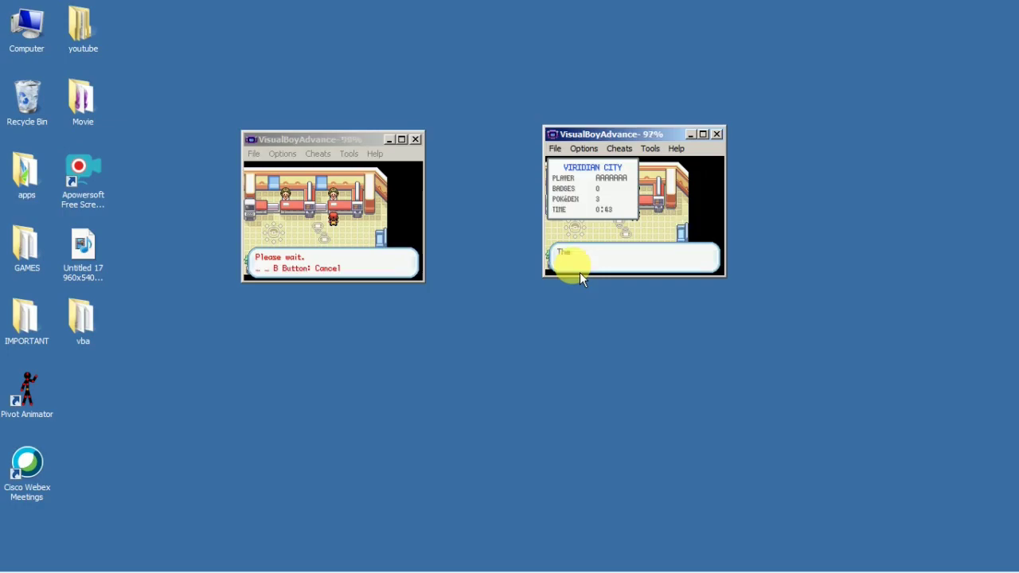
{"action": "key", "text": "z"}
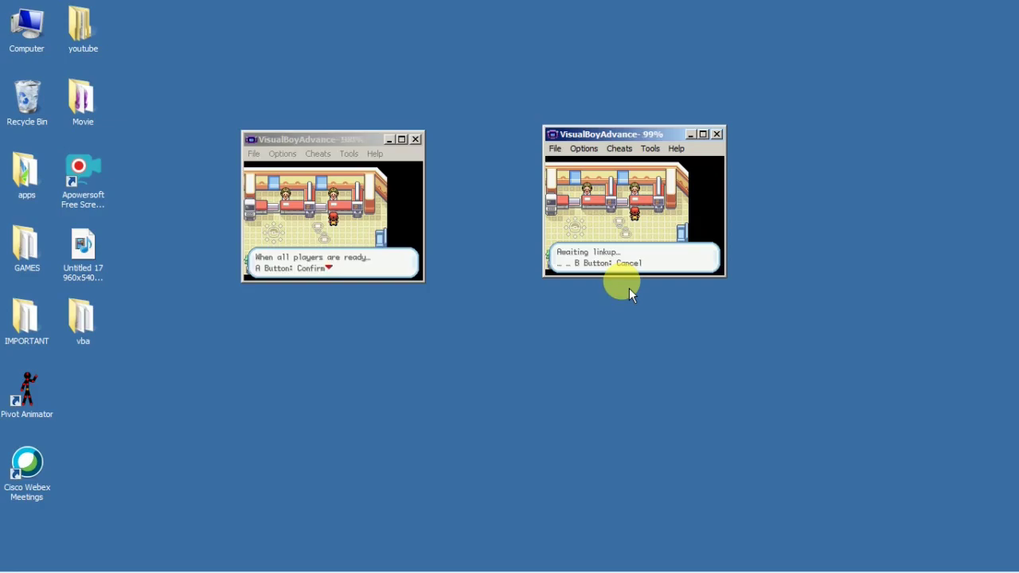
{"action": "key", "text": "z"}
{"action": "key", "text": "z"}
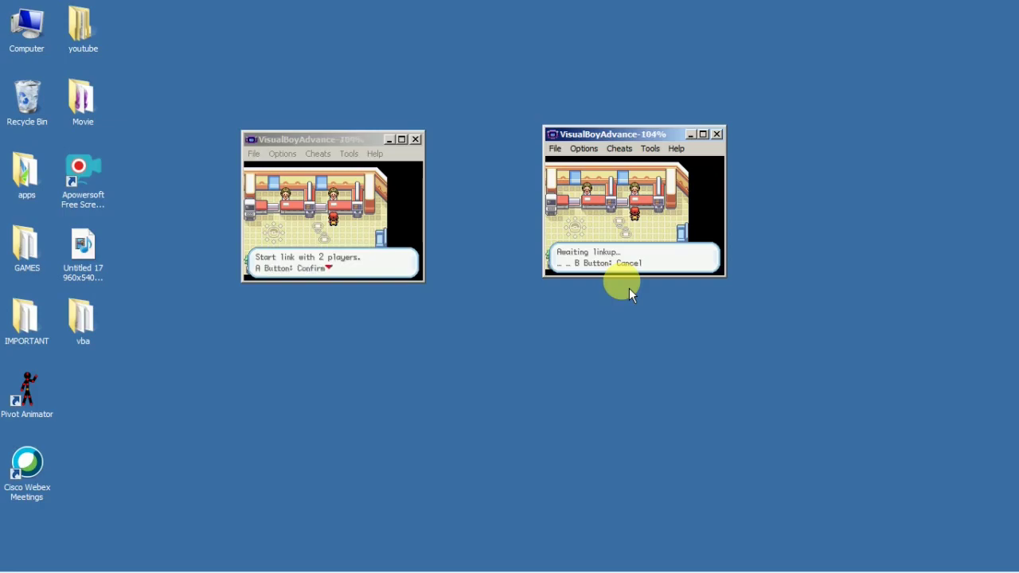
{"action": "key", "text": "z"}
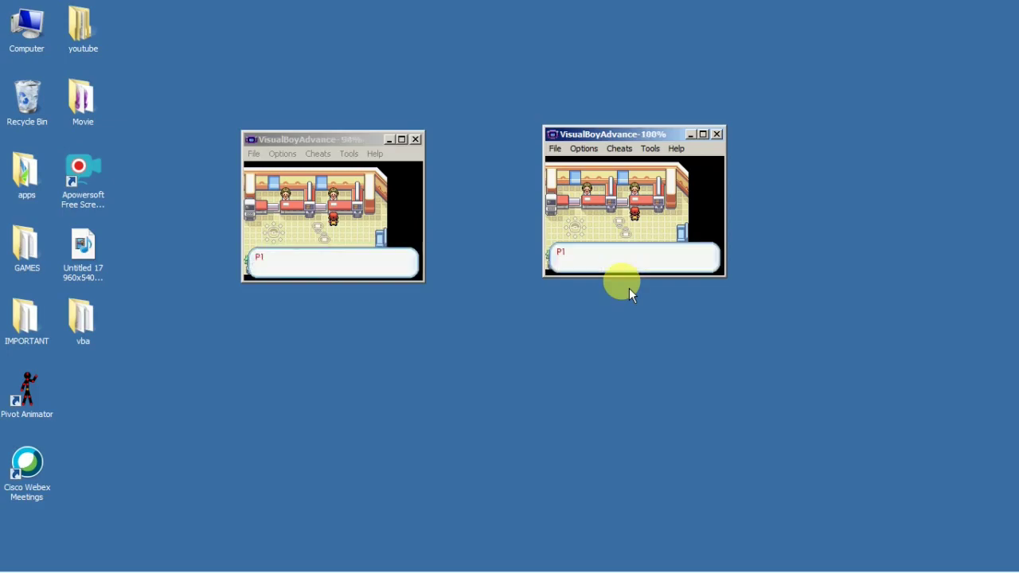